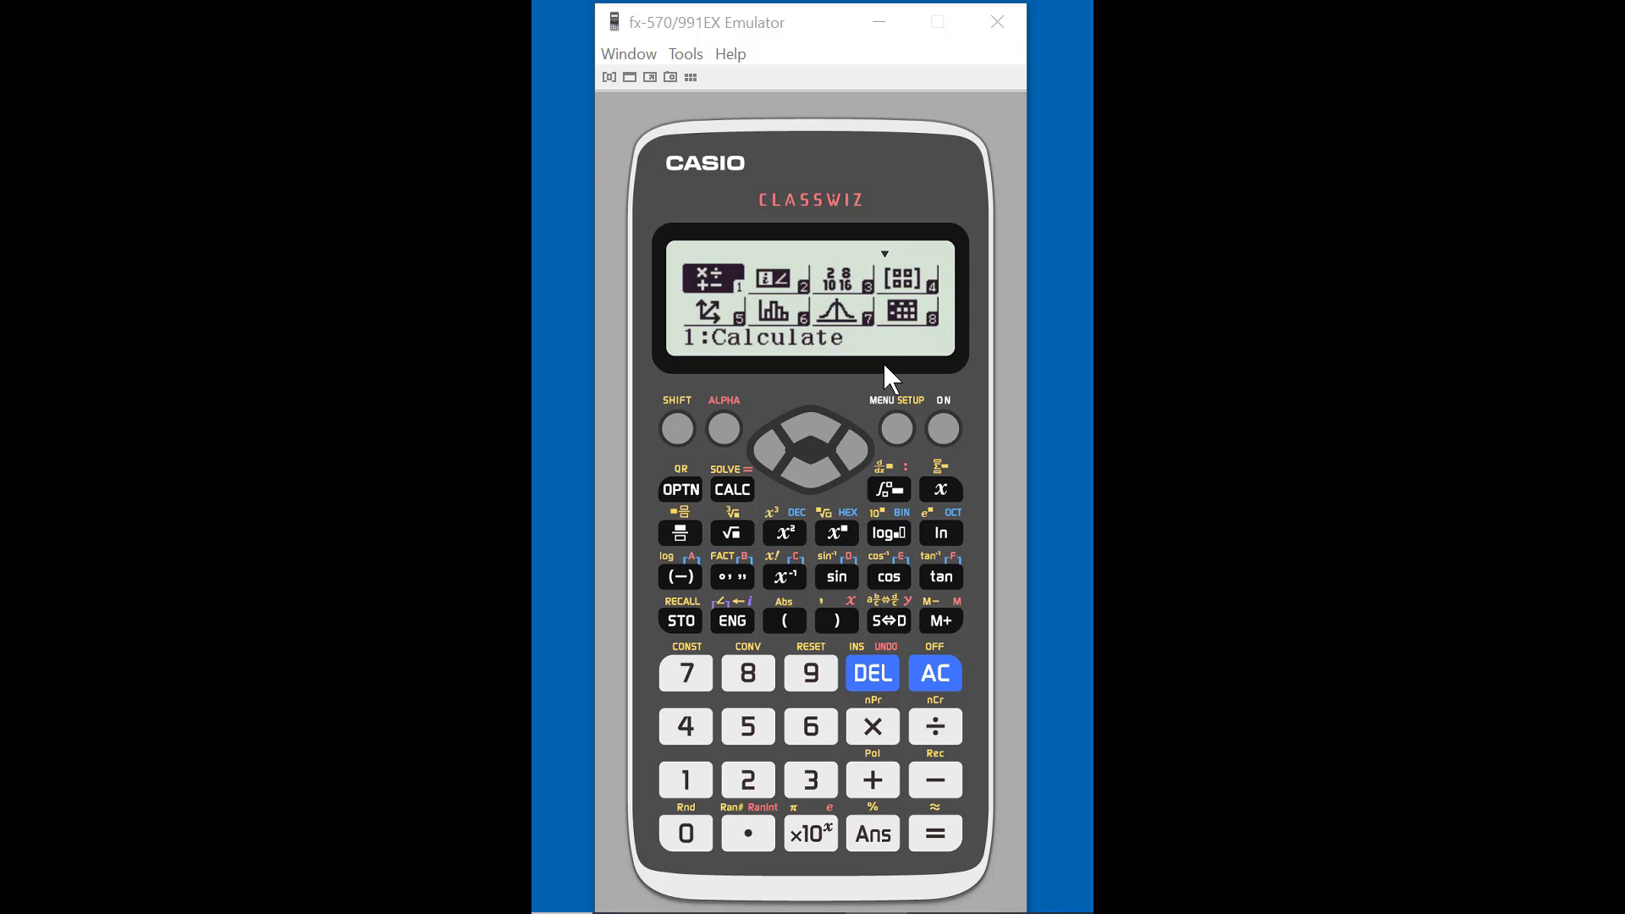
Pick 9:Table from the mode menu to open the blank f(x)= entry screen
{"action": "left_click", "coordinate": [853, 450]}
{"action": "left_click", "coordinate": [853, 449]}
{"action": "left_click", "coordinate": [853, 449]}
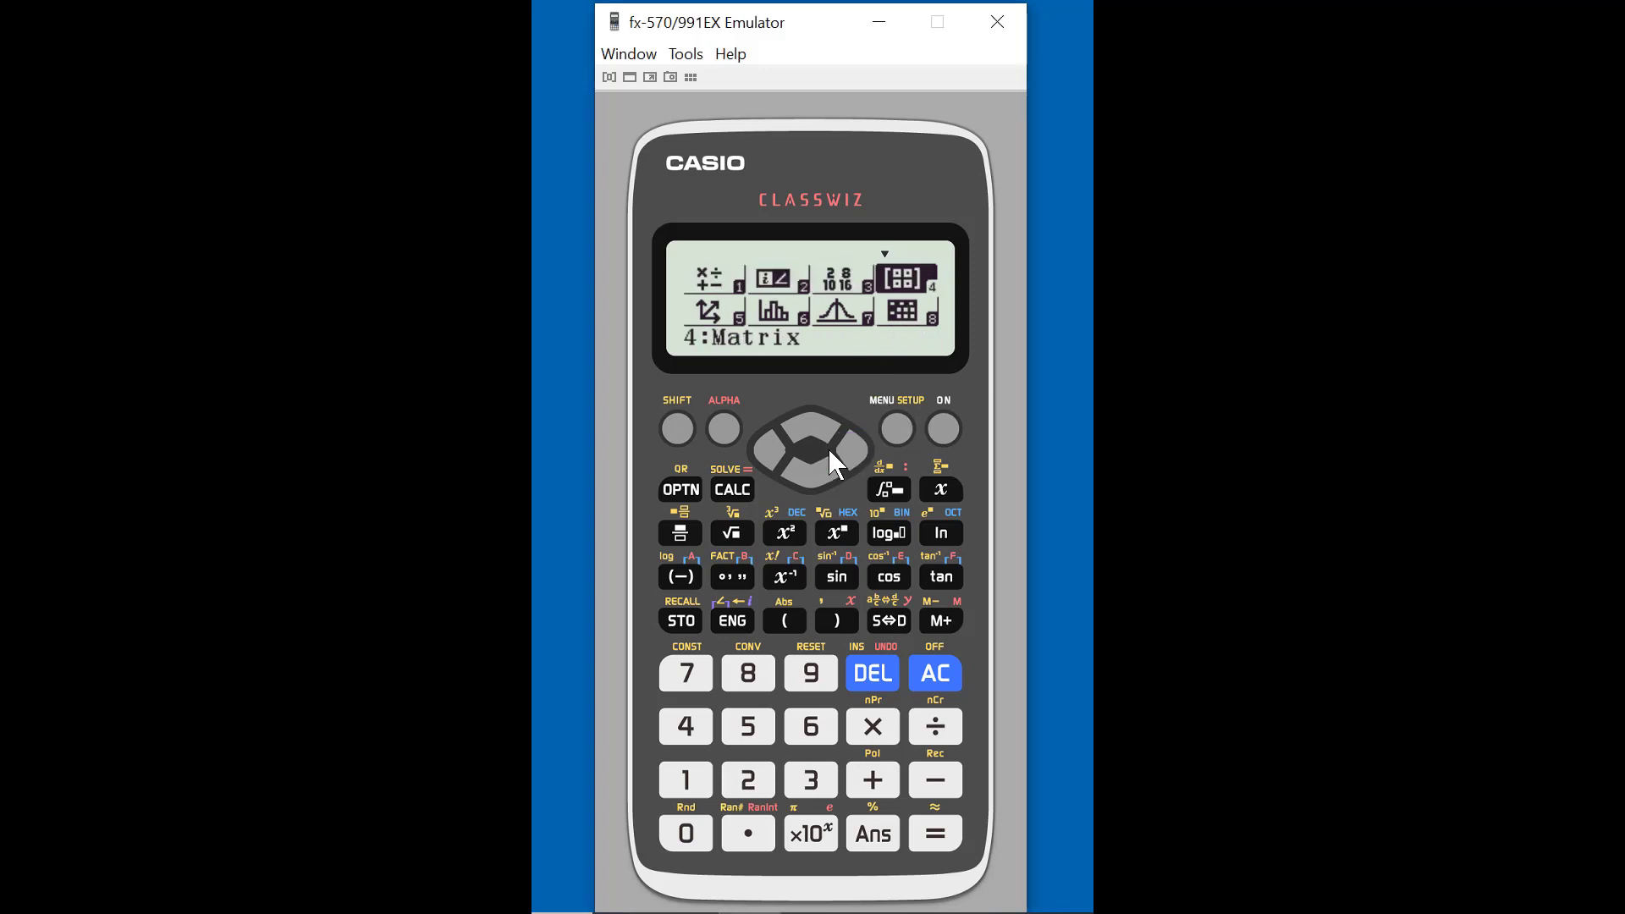
{"action": "left_click", "coordinate": [767, 449]}
{"action": "left_click", "coordinate": [768, 449]}
{"action": "left_click", "coordinate": [767, 448]}
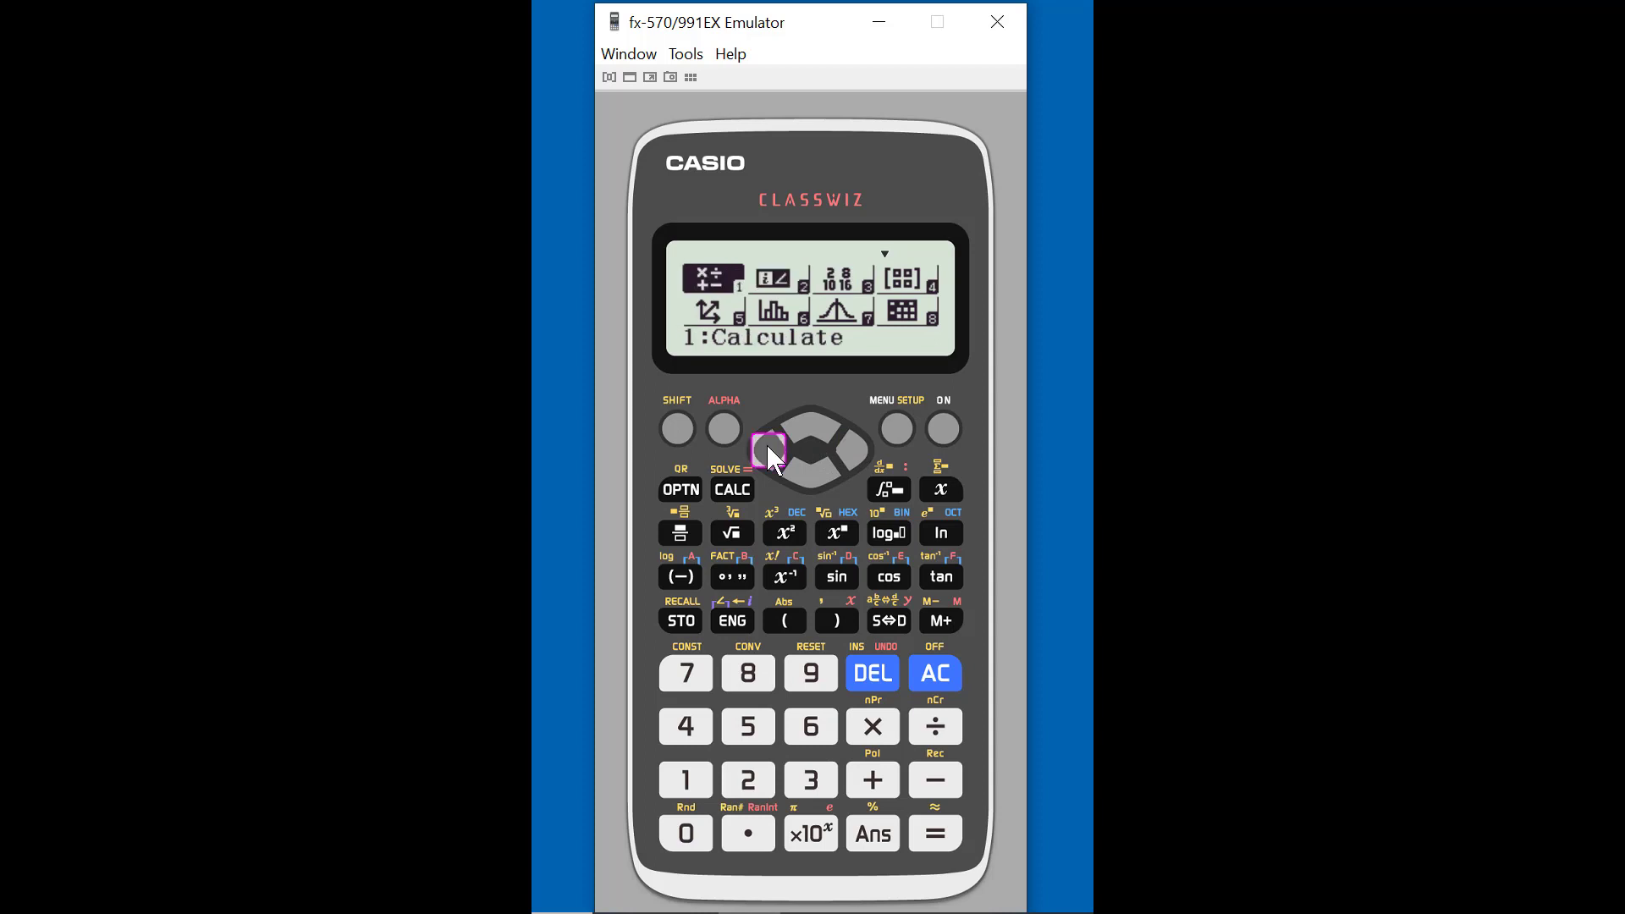
{"action": "left_click", "coordinate": [800, 482]}
{"action": "left_click", "coordinate": [800, 483]}
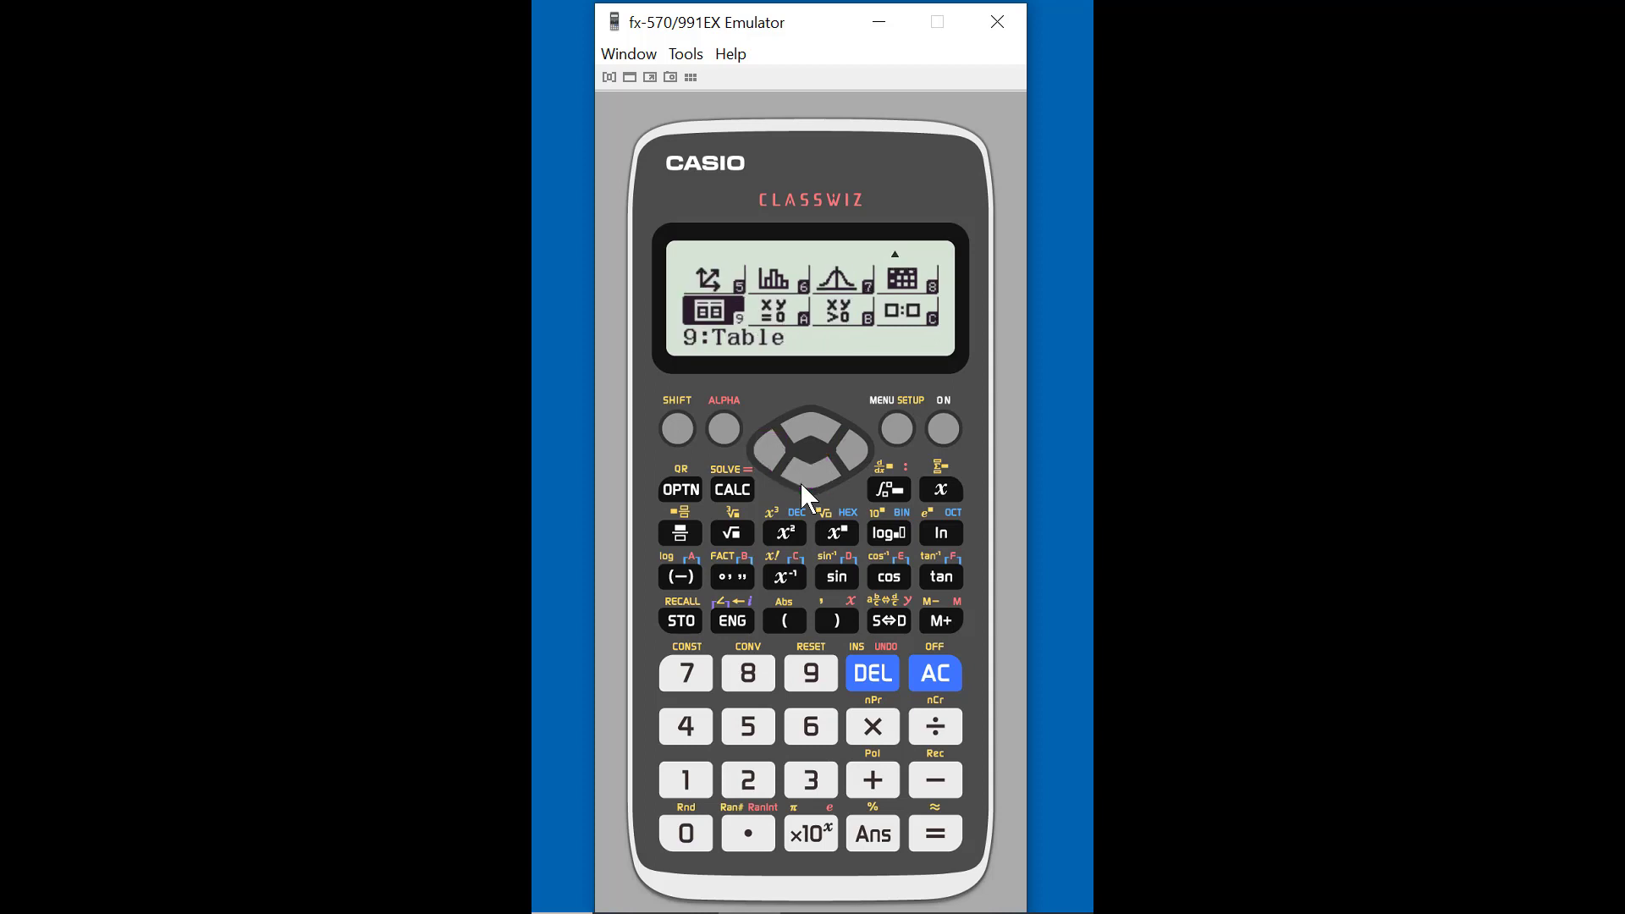
{"action": "left_click", "coordinate": [936, 836]}
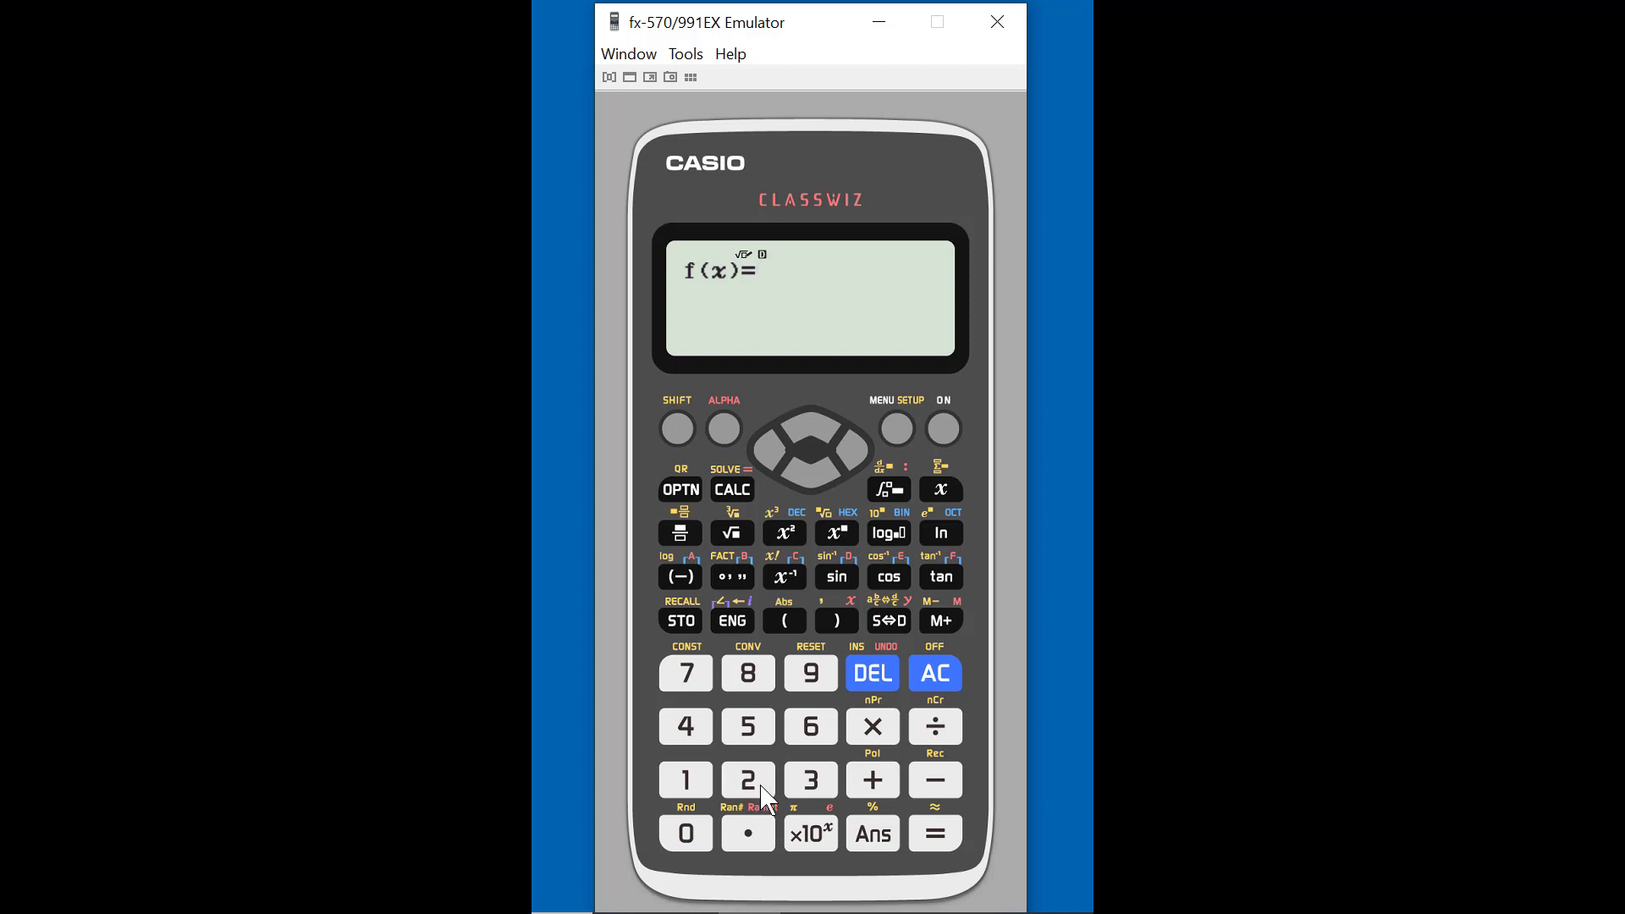
Enter f(x)=RanInt#(0,1) and confirm it to reach the g(x) entry
{"action": "left_click", "coordinate": [727, 436]}
{"action": "left_click", "coordinate": [748, 834]}
{"action": "type", "text": "0."}
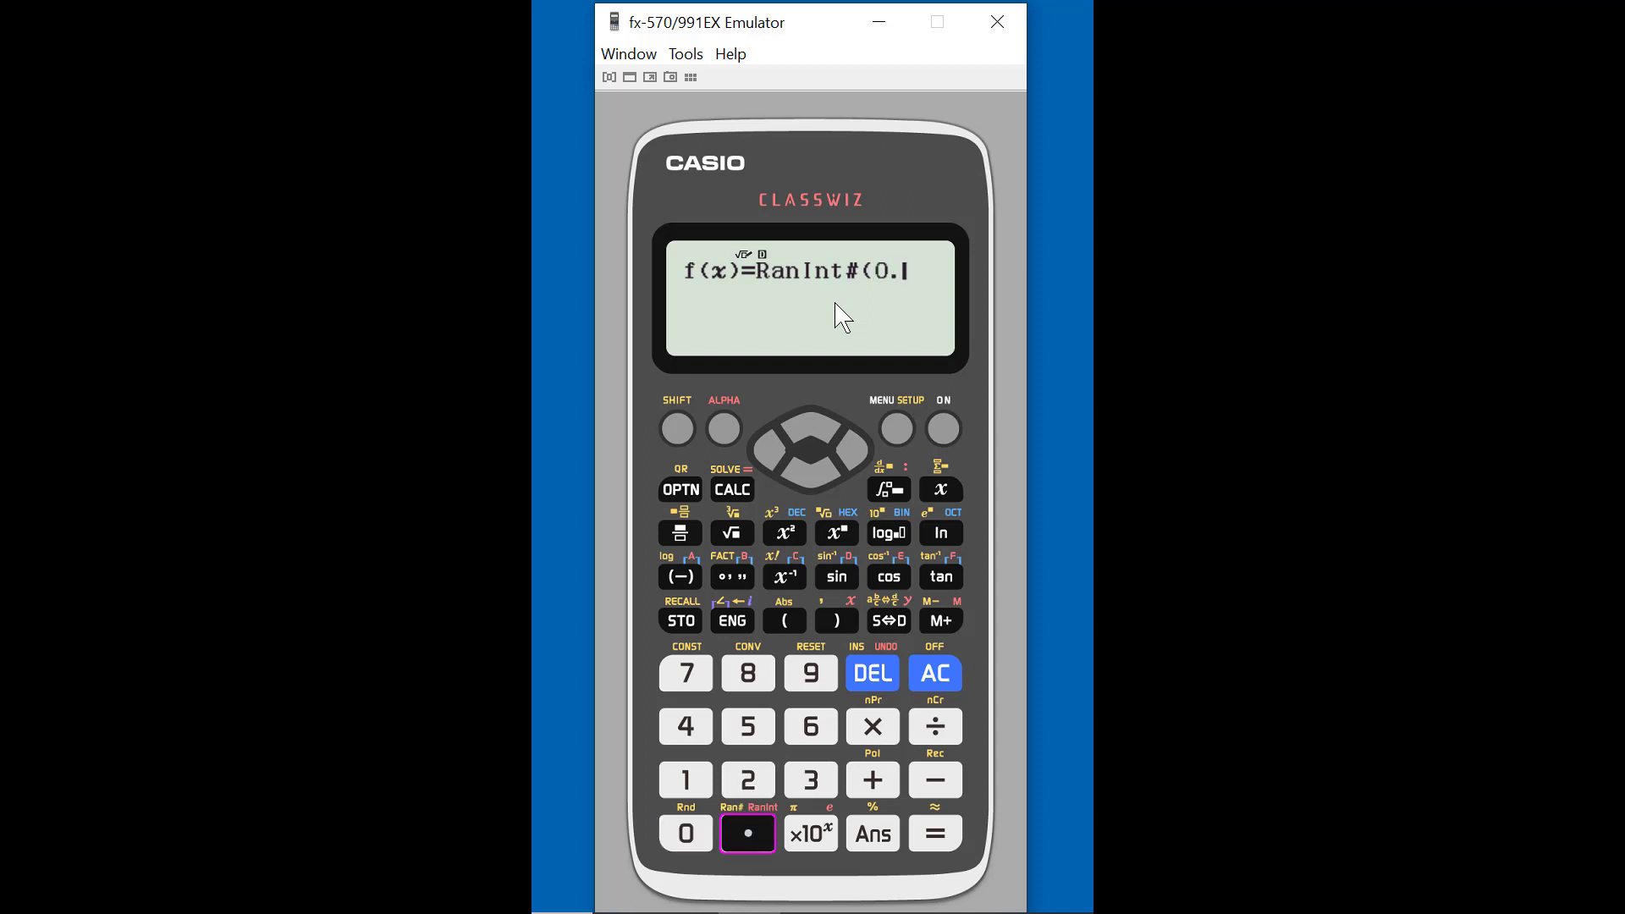
{"action": "key", "text": "BackSpace"}
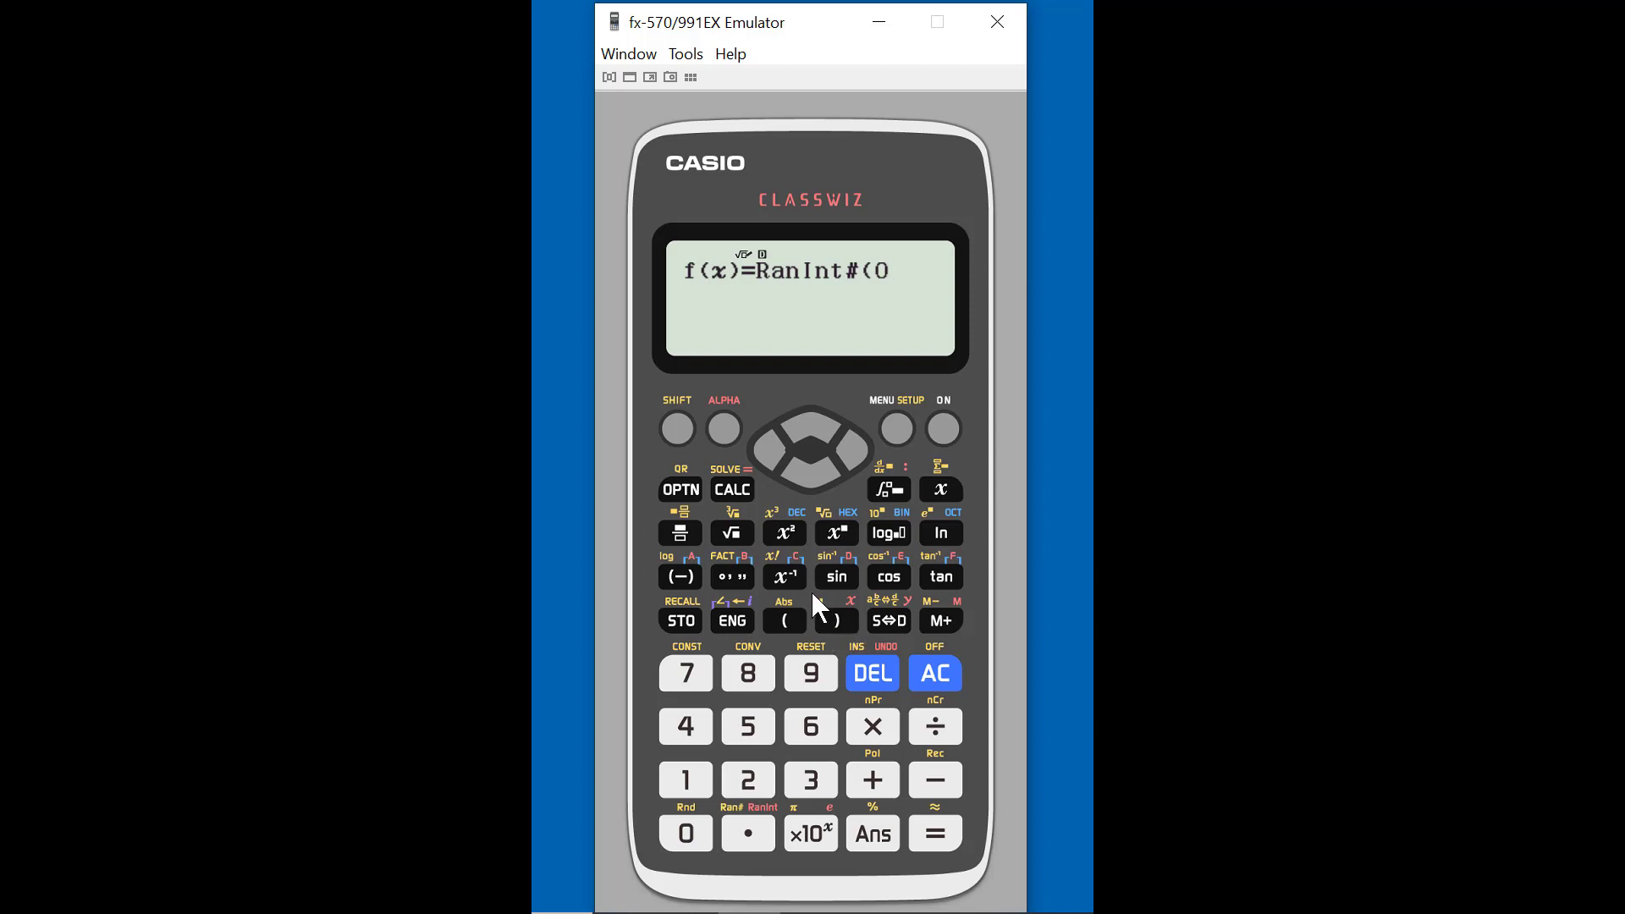
{"action": "left_click", "coordinate": [681, 433]}
{"action": "left_click", "coordinate": [834, 618]}
{"action": "left_click", "coordinate": [684, 789]}
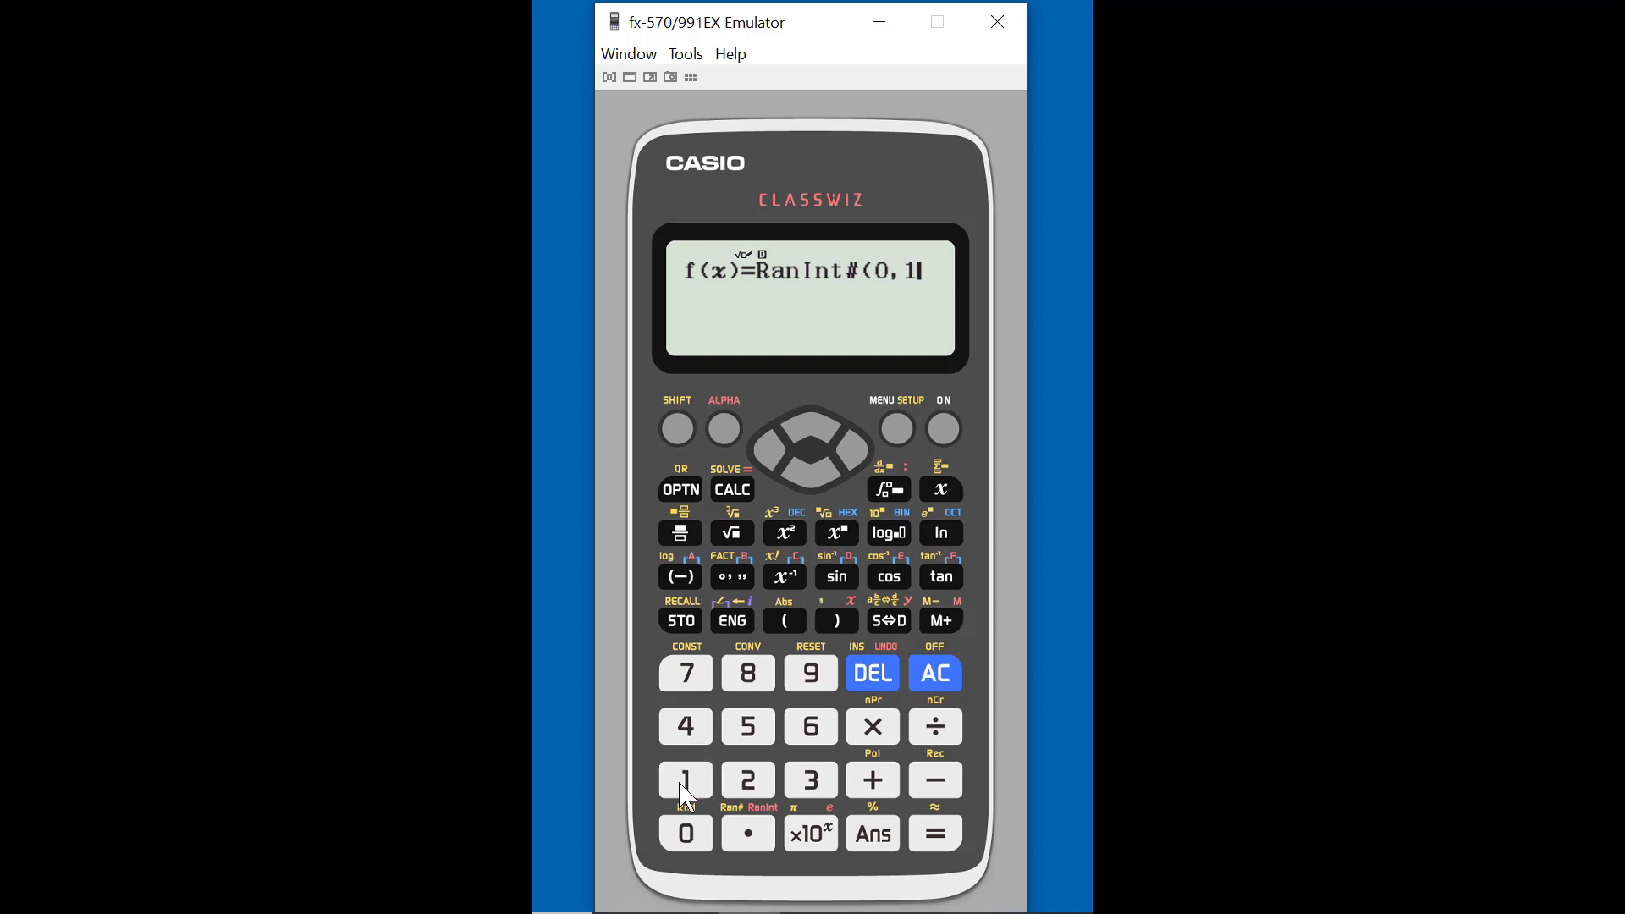
{"action": "left_click", "coordinate": [834, 620]}
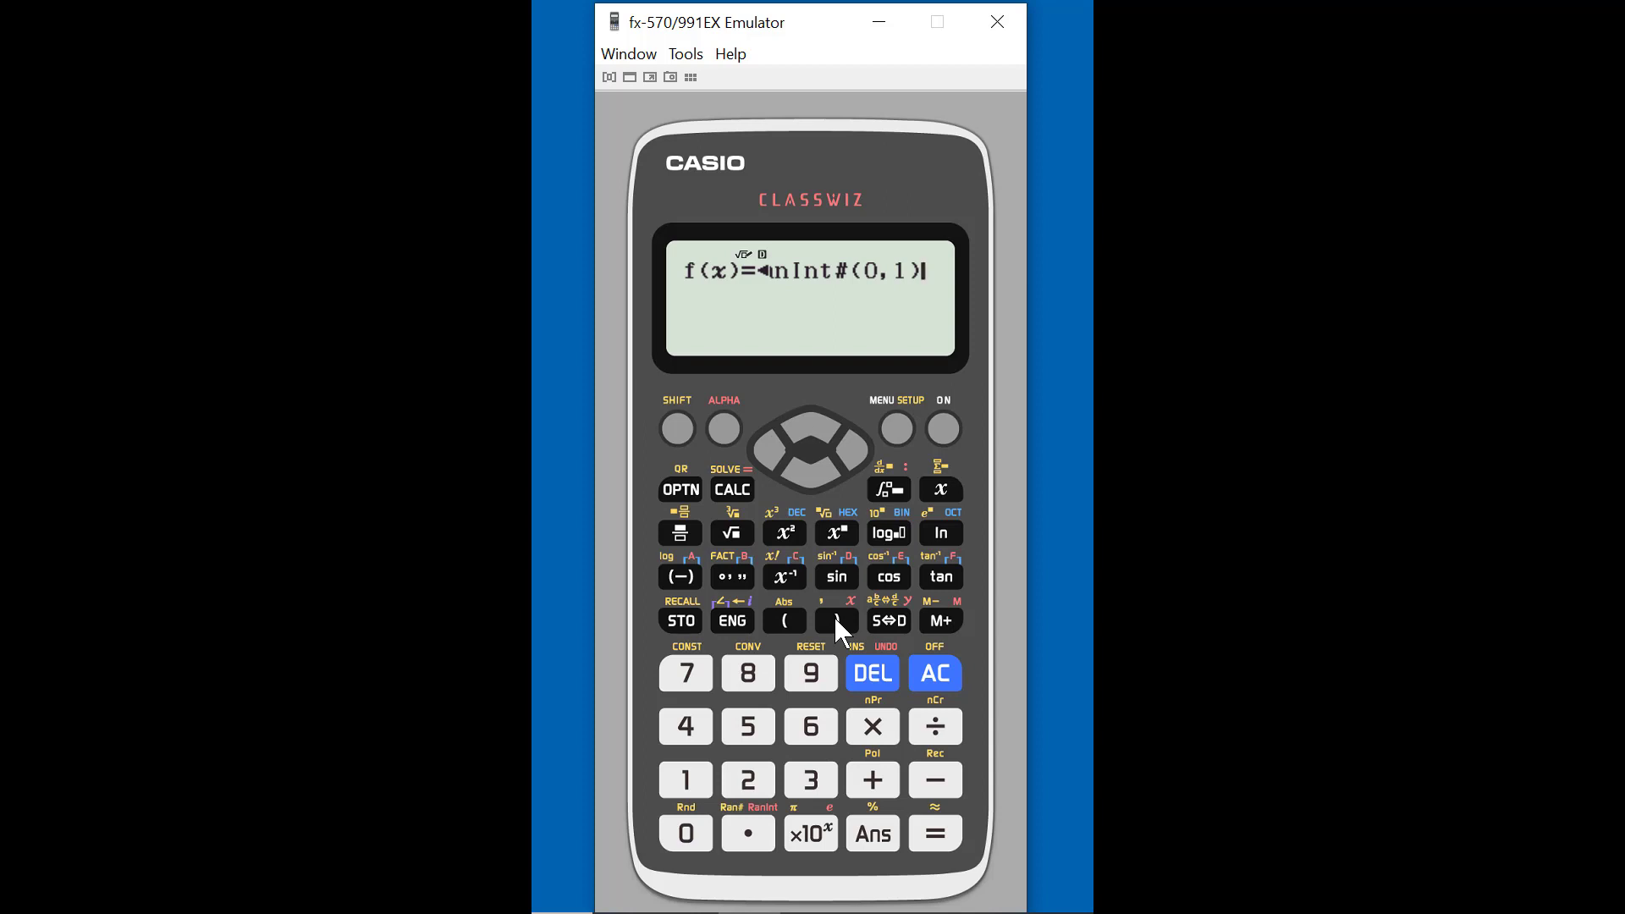
{"action": "left_click", "coordinate": [940, 836]}
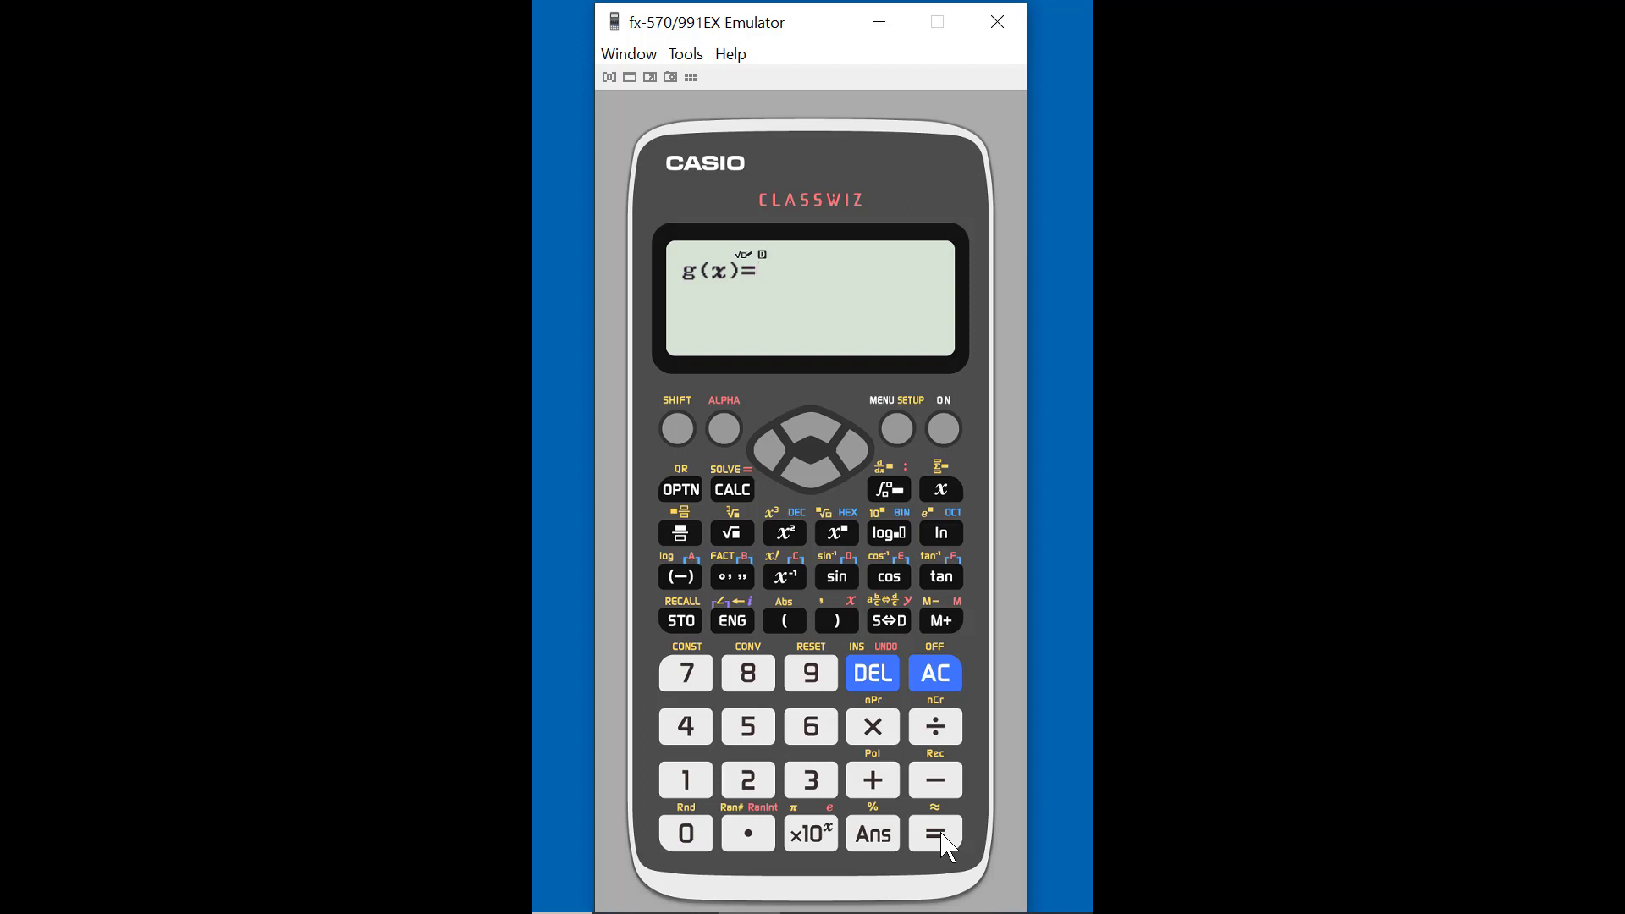
Leave g(x) blank and accept Start 1, End 5, Step 1 to generate the coin-toss table
{"action": "left_click", "coordinate": [941, 833]}
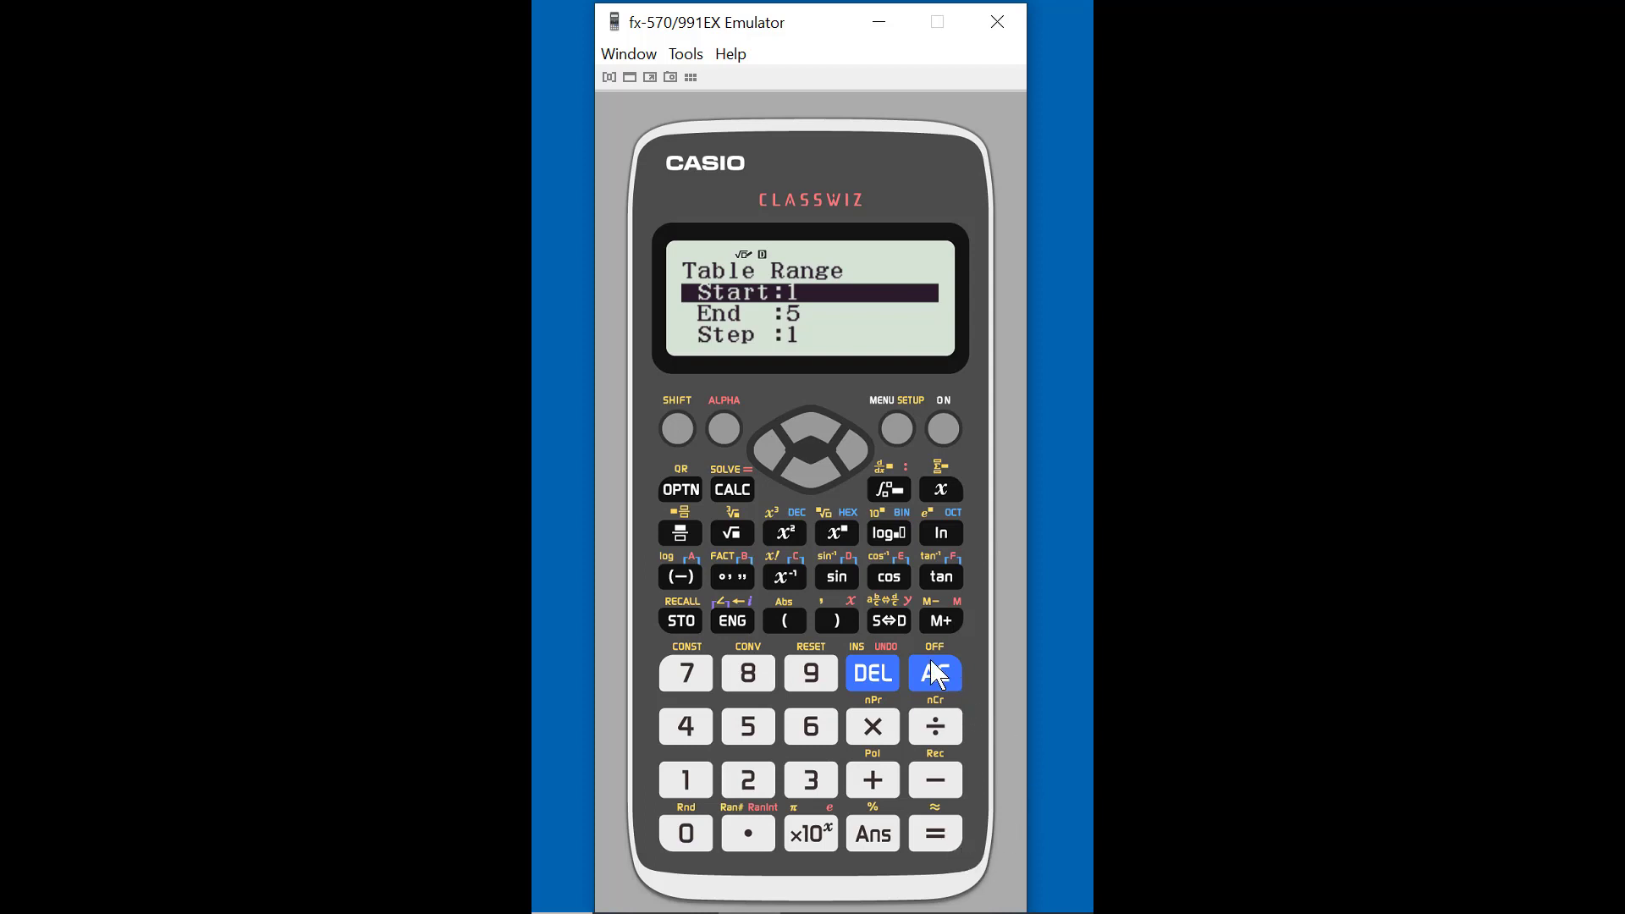
{"action": "left_click", "coordinate": [934, 845]}
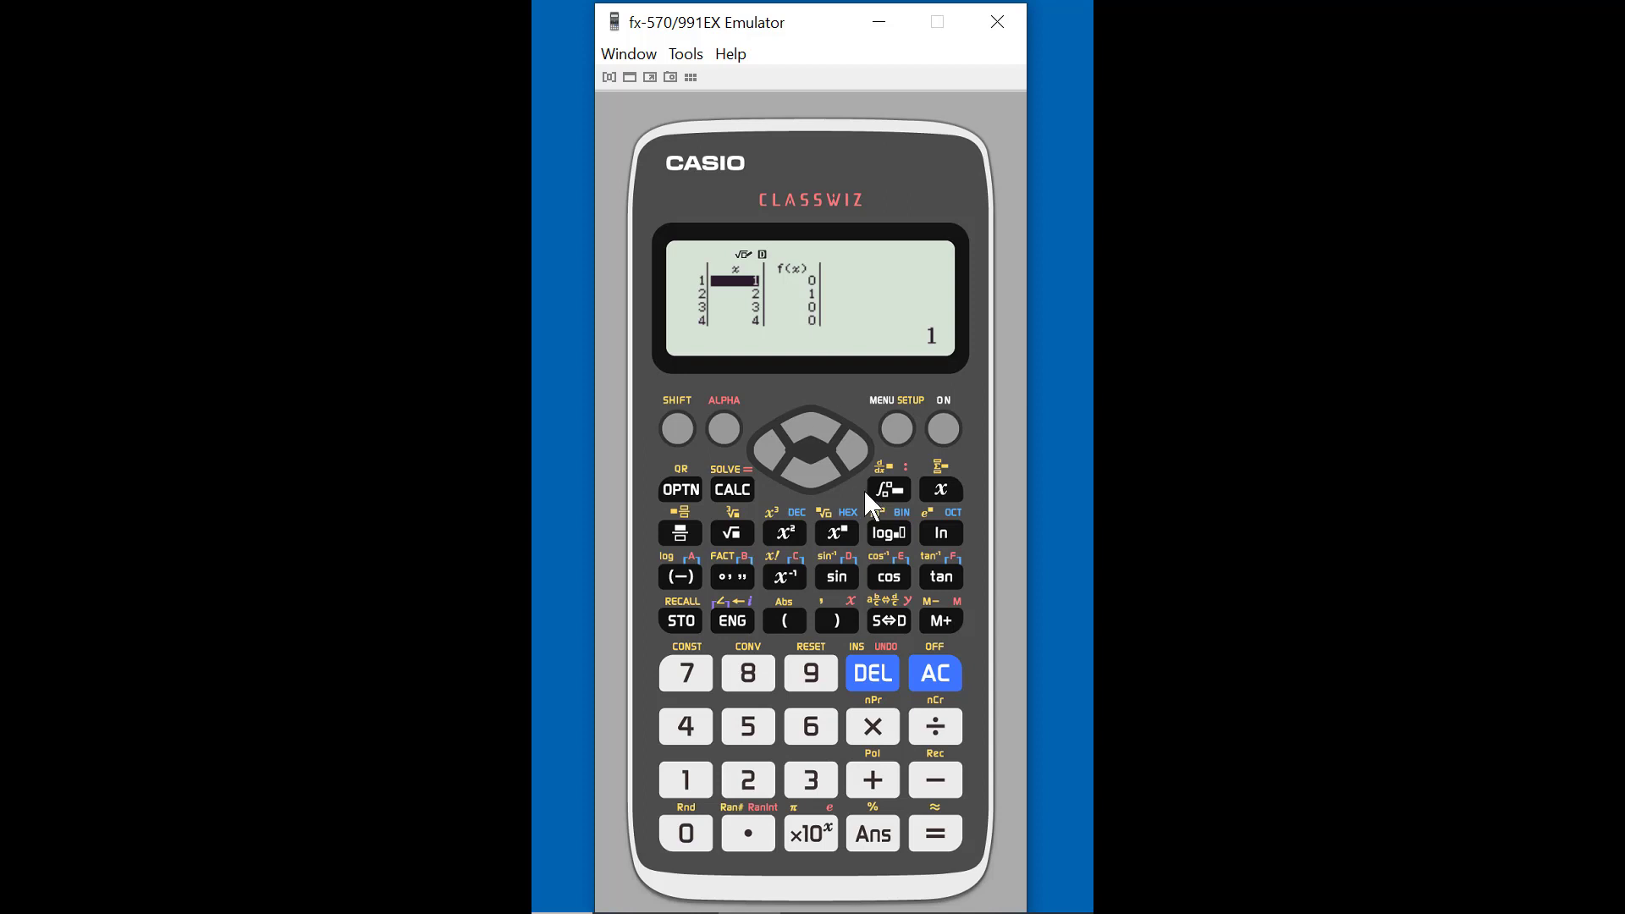
Scroll down to the fifth coin-toss result, then return to the f(x) definition
{"action": "left_click", "coordinate": [823, 470]}
{"action": "left_click", "coordinate": [822, 470]}
{"action": "left_click", "coordinate": [823, 470]}
{"action": "left_click", "coordinate": [823, 470]}
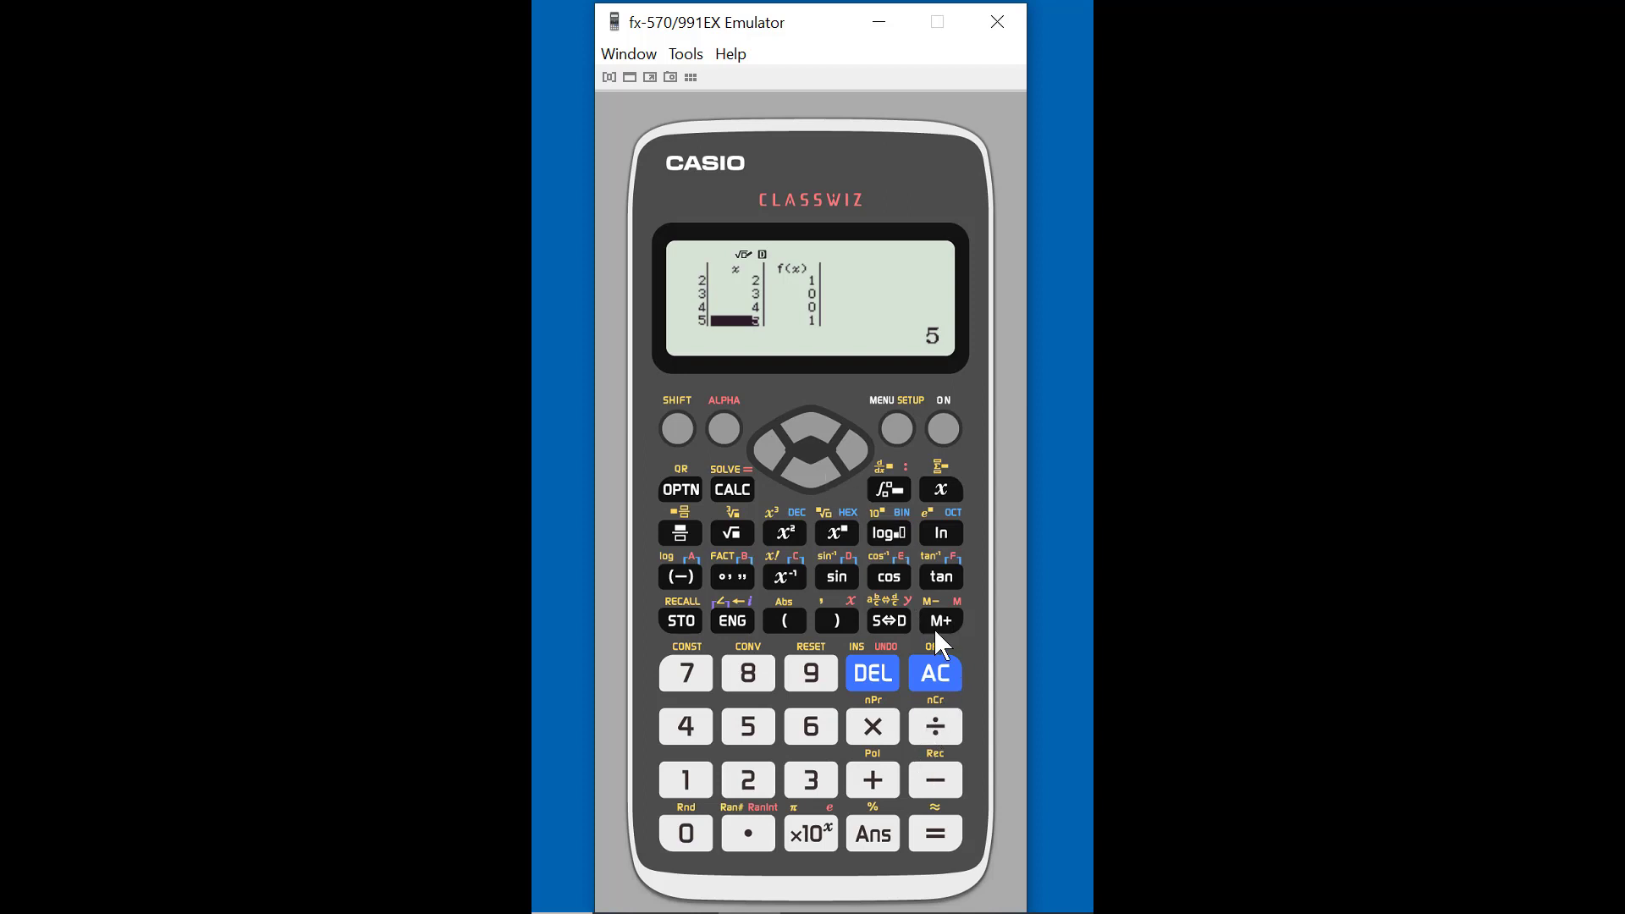
{"action": "left_click", "coordinate": [942, 673]}
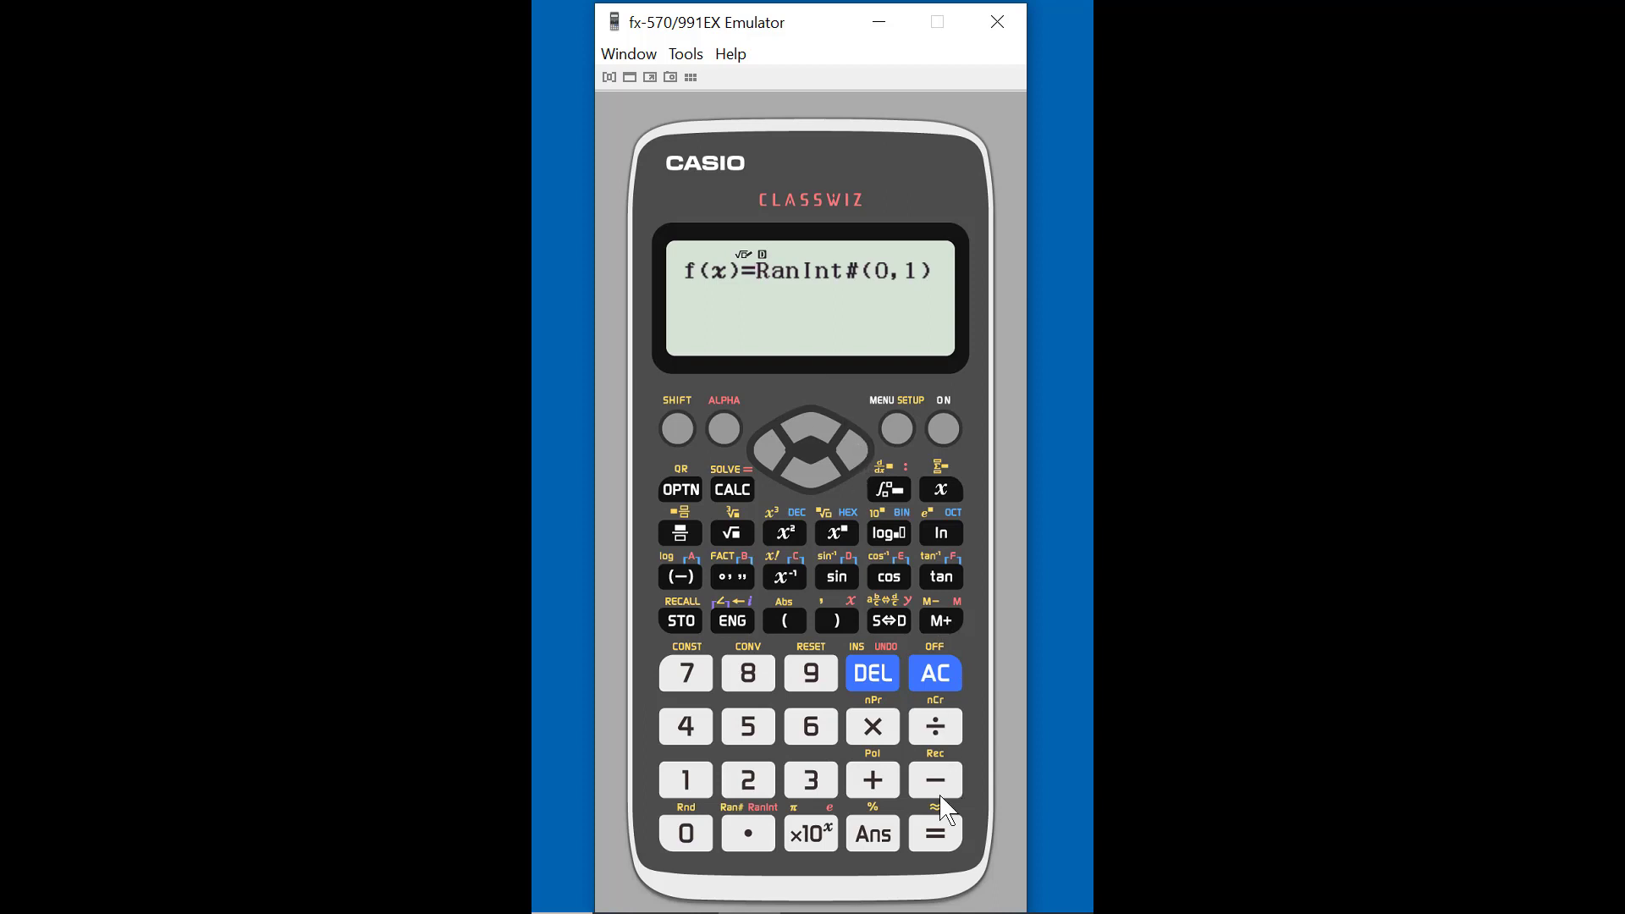
Keep f(x), skip g(x), set the table End to 30 with Step 1, and generate
{"action": "left_click", "coordinate": [947, 845]}
{"action": "left_click", "coordinate": [944, 840]}
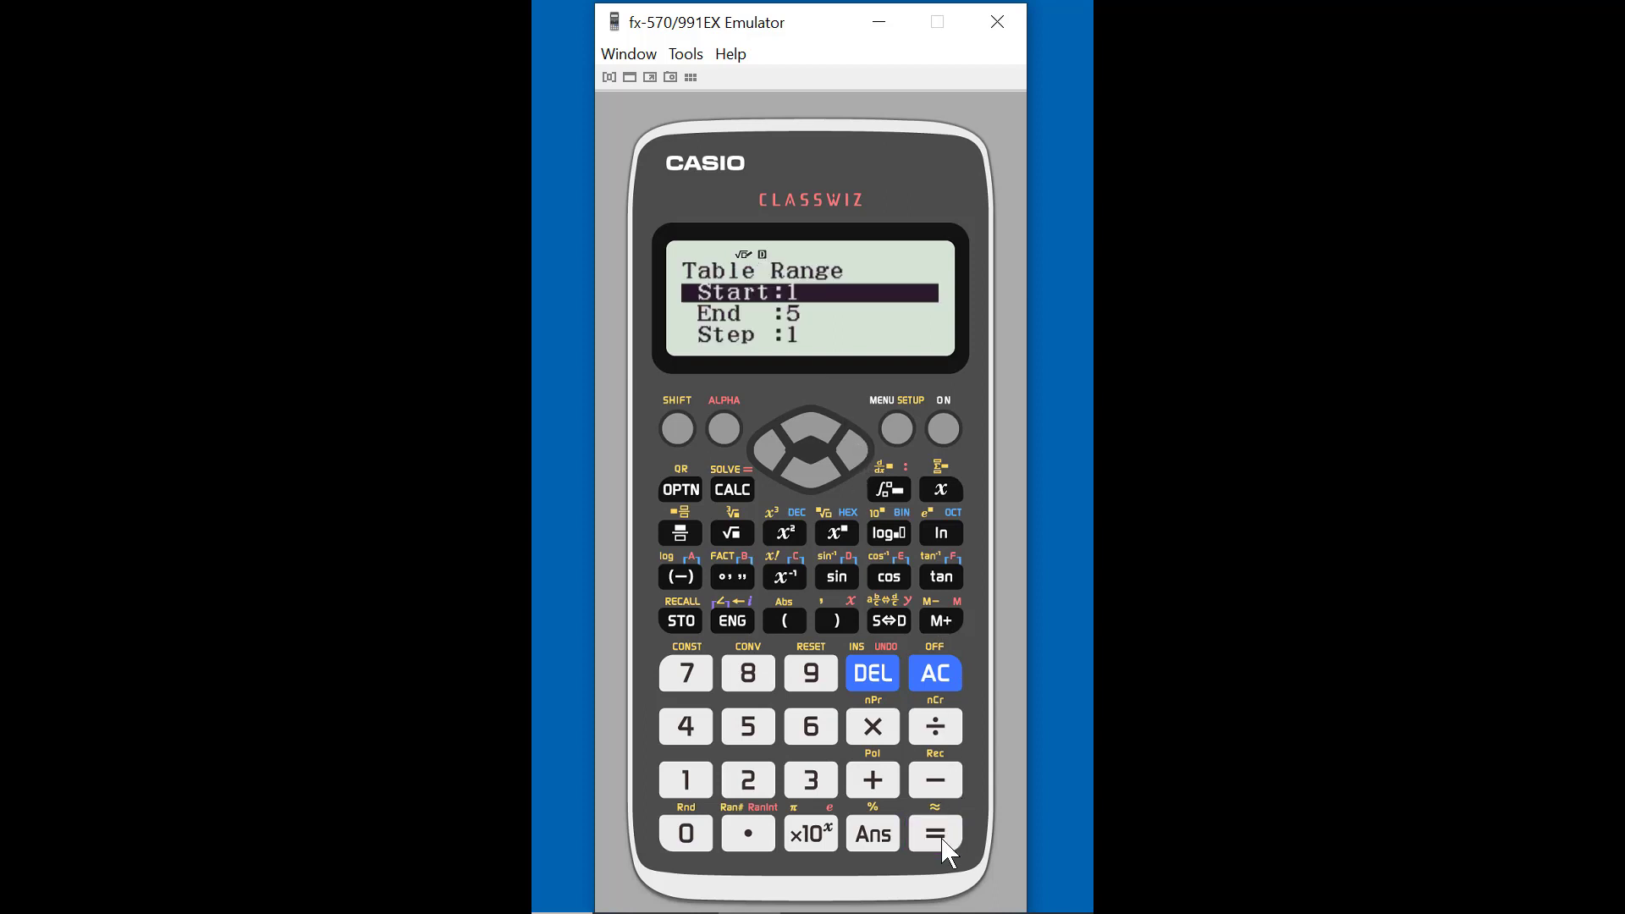
{"action": "left_click", "coordinate": [812, 476]}
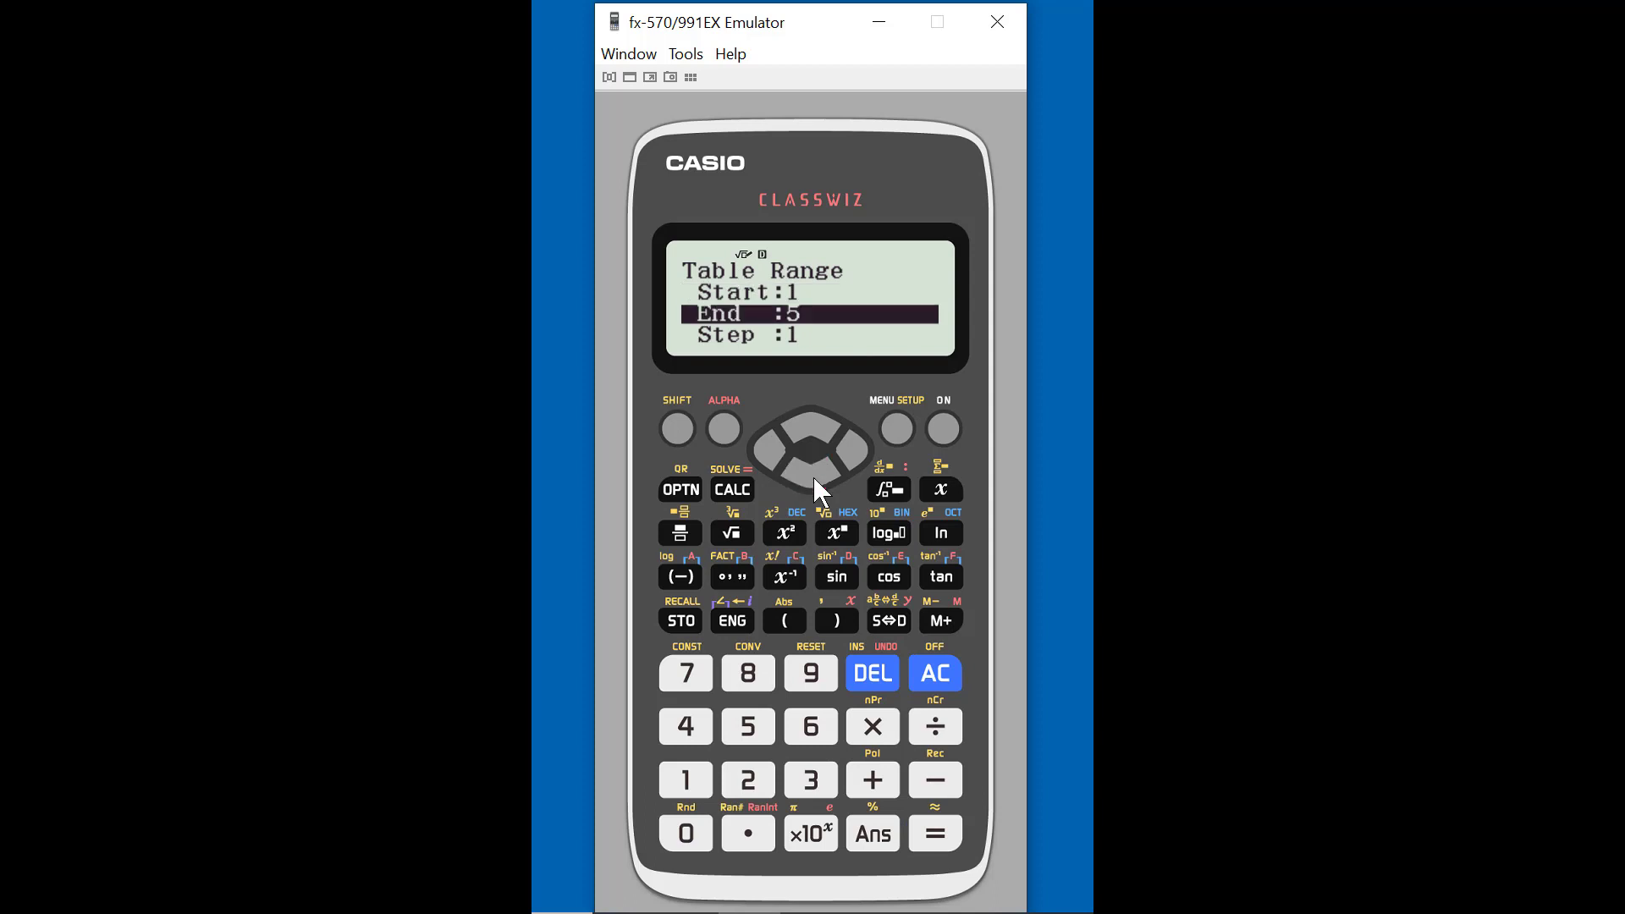
{"action": "left_click", "coordinate": [808, 774]}
{"action": "left_click", "coordinate": [690, 831]}
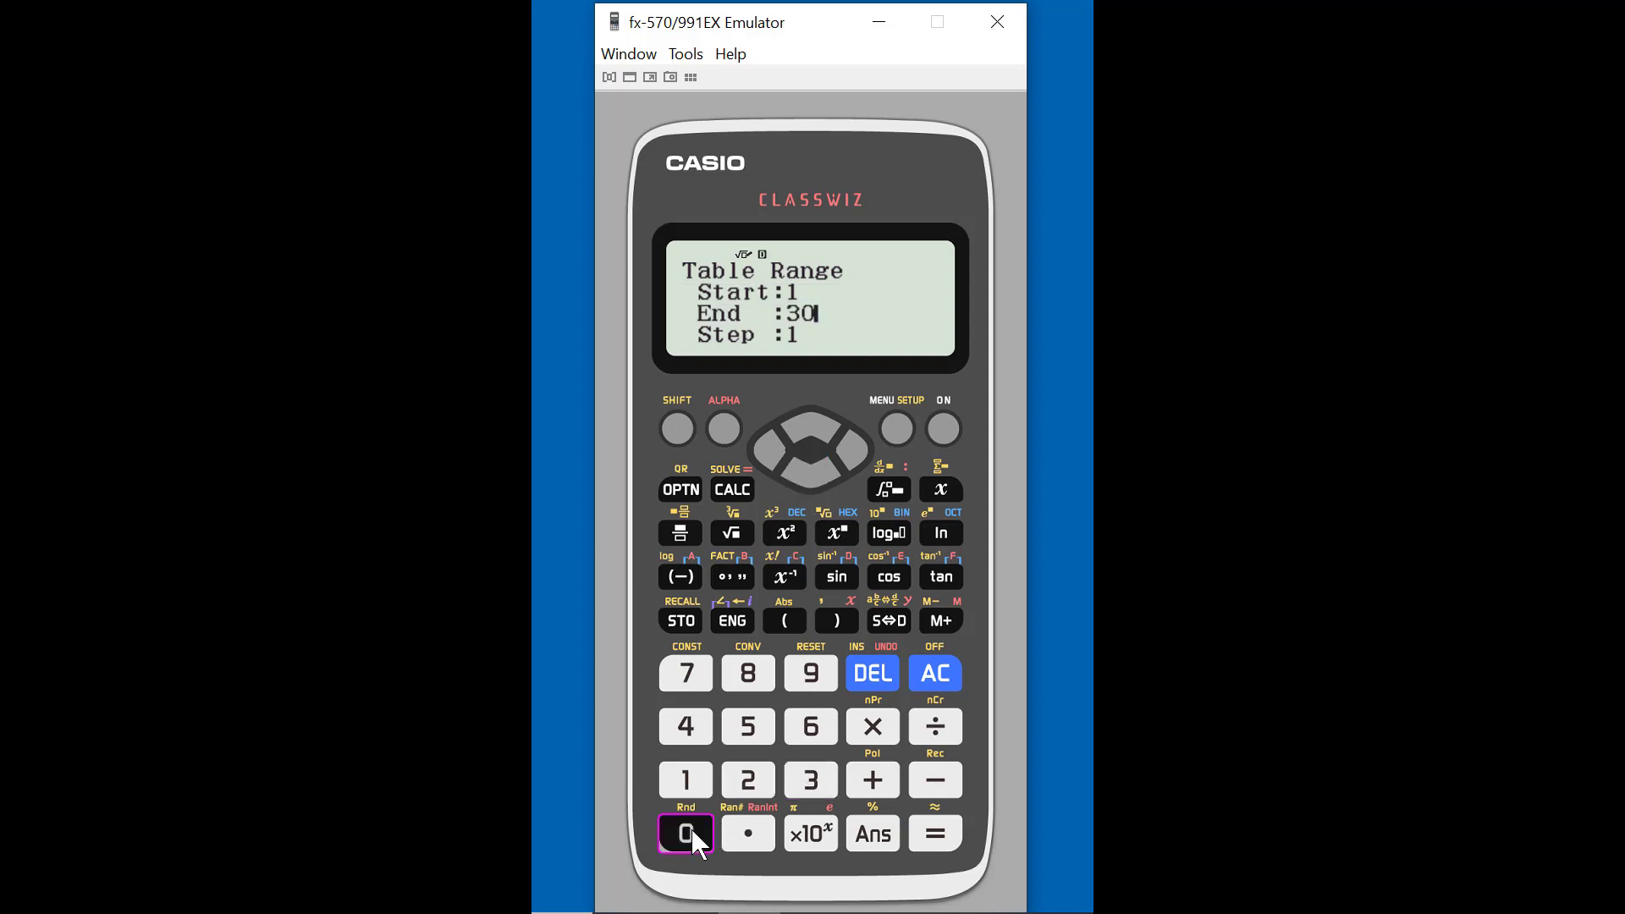
{"action": "left_click", "coordinate": [940, 834]}
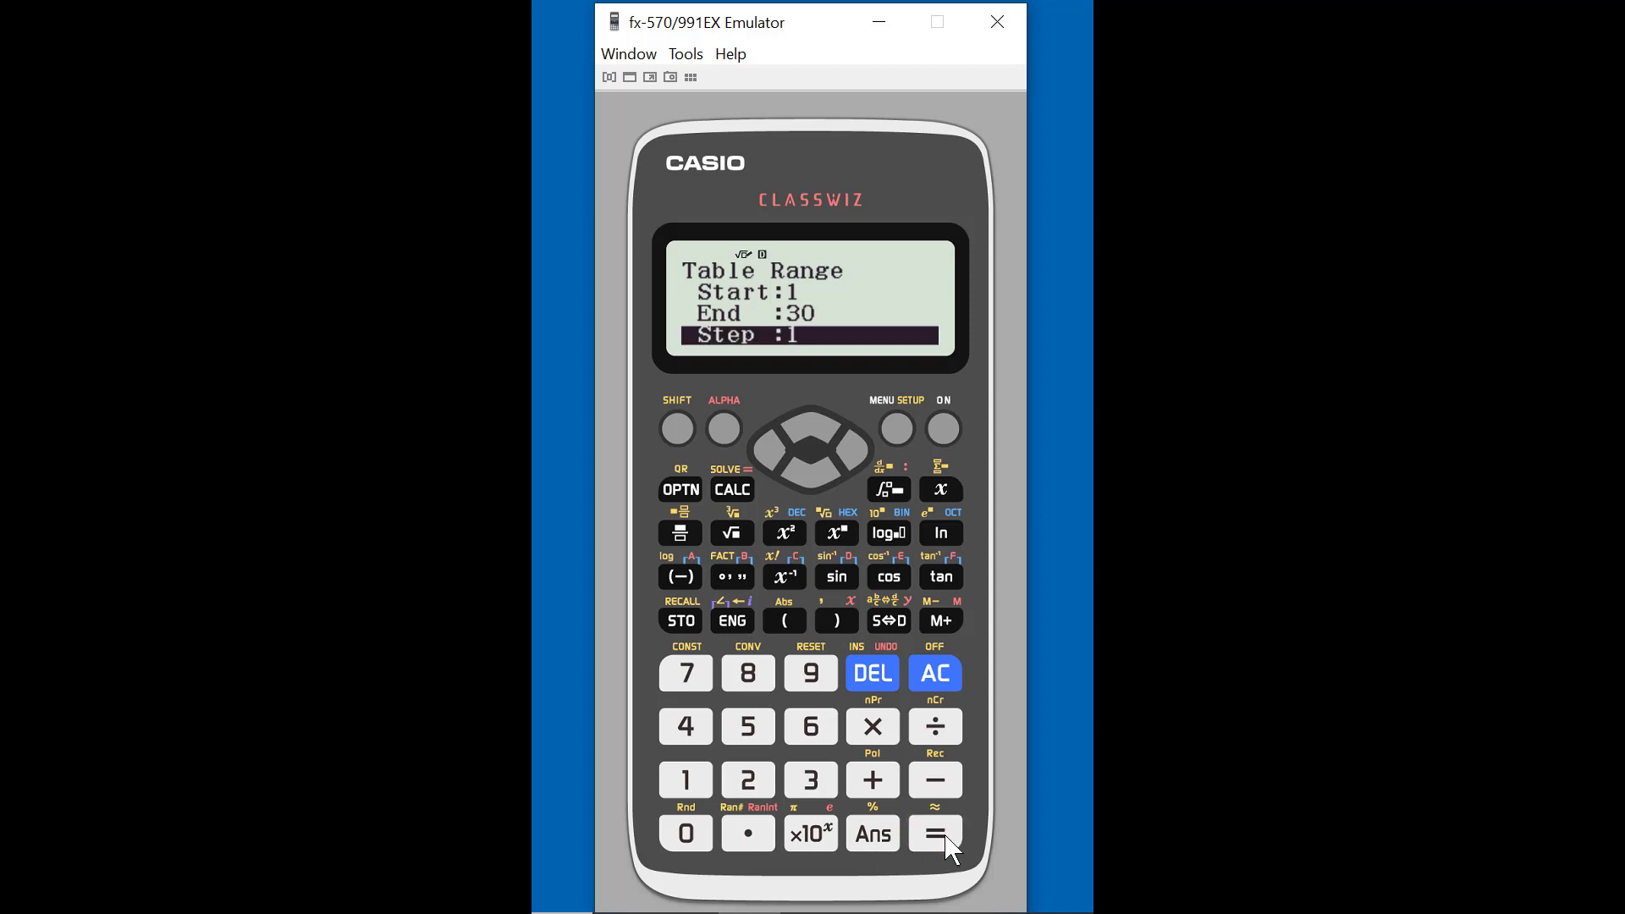
{"action": "left_click", "coordinate": [946, 838]}
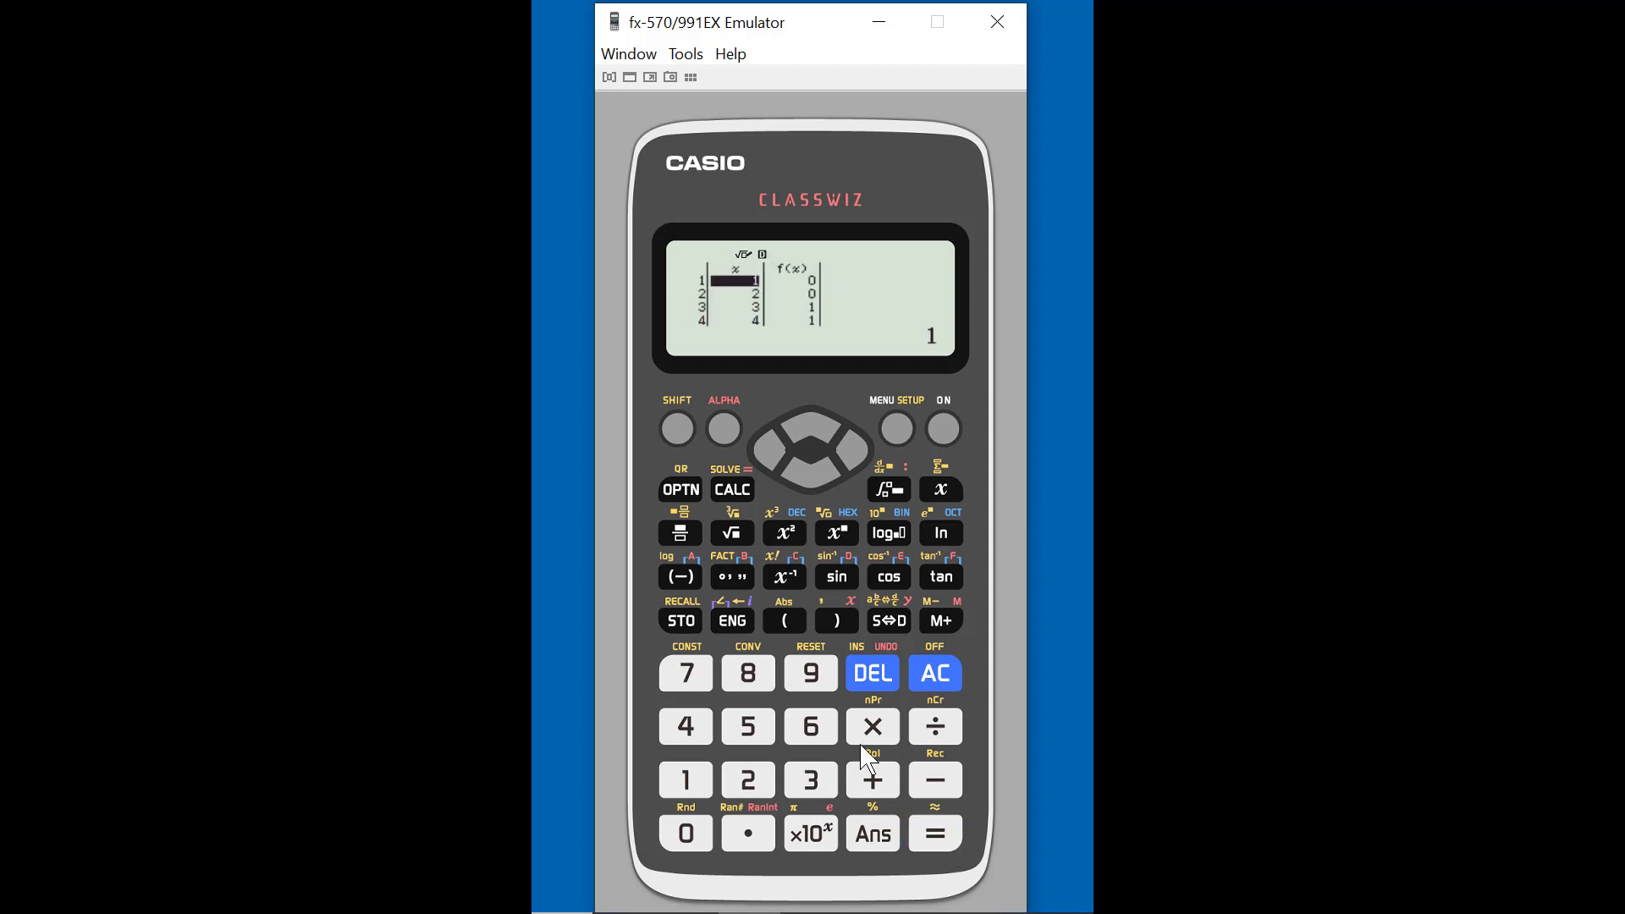
Scroll down through the 30 coin-toss results
{"action": "left_click", "coordinate": [816, 470]}
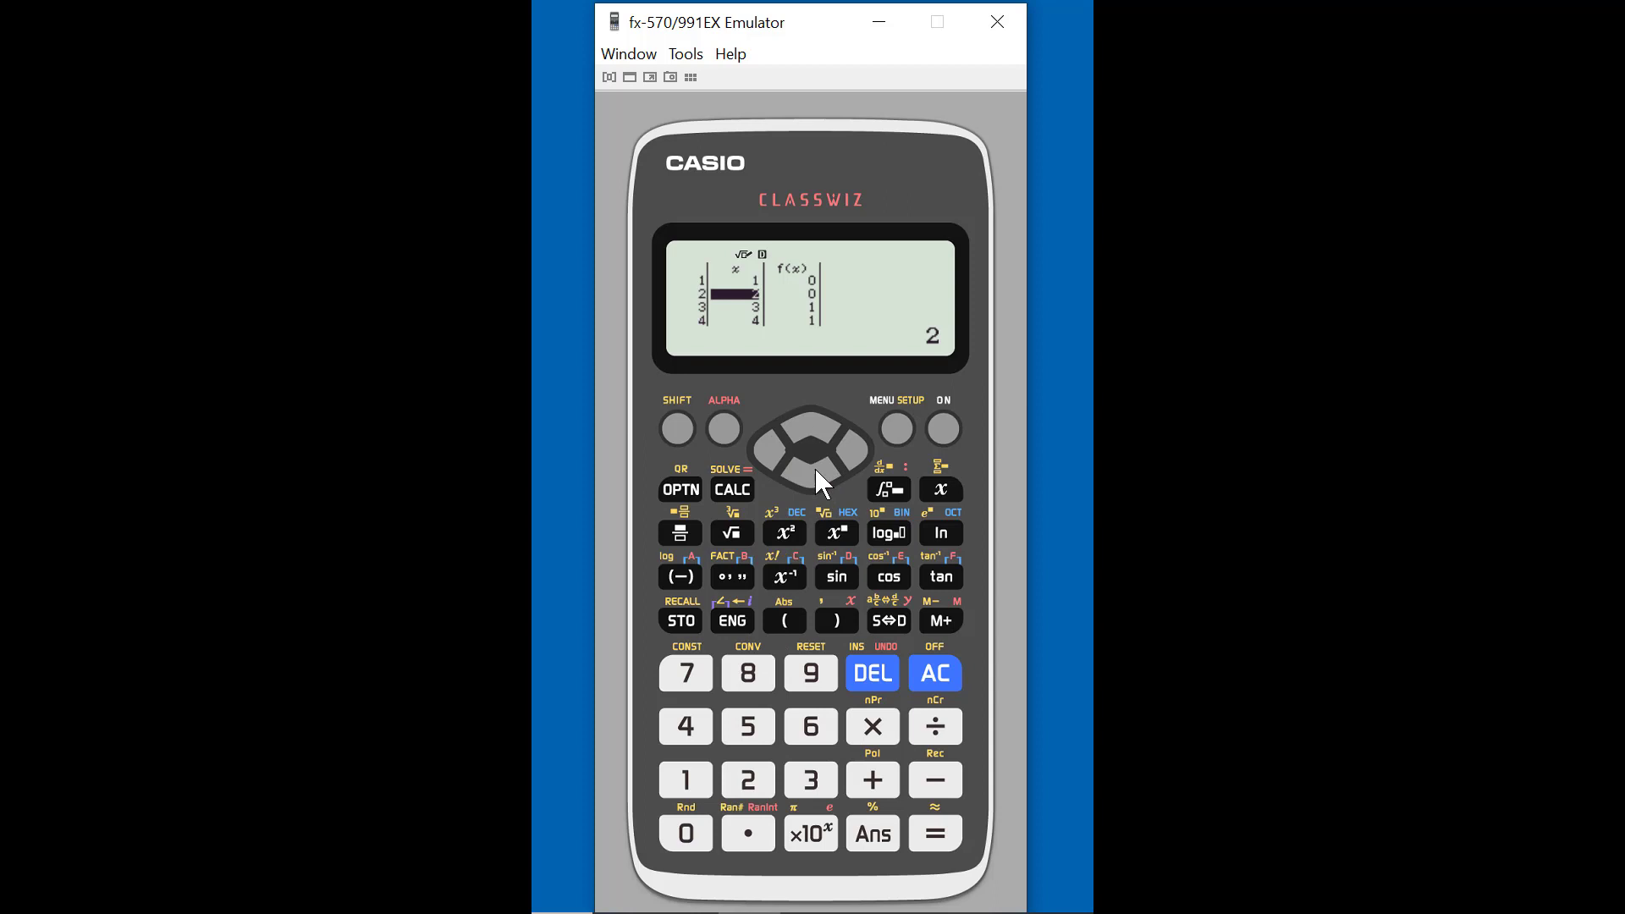
{"action": "left_click", "coordinate": [816, 471]}
{"action": "left_click", "coordinate": [815, 471]}
{"action": "left_click", "coordinate": [816, 470]}
{"action": "left_click", "coordinate": [816, 471]}
{"action": "left_click", "coordinate": [815, 470]}
{"action": "left_click", "coordinate": [816, 470]}
{"action": "left_click", "coordinate": [814, 469]}
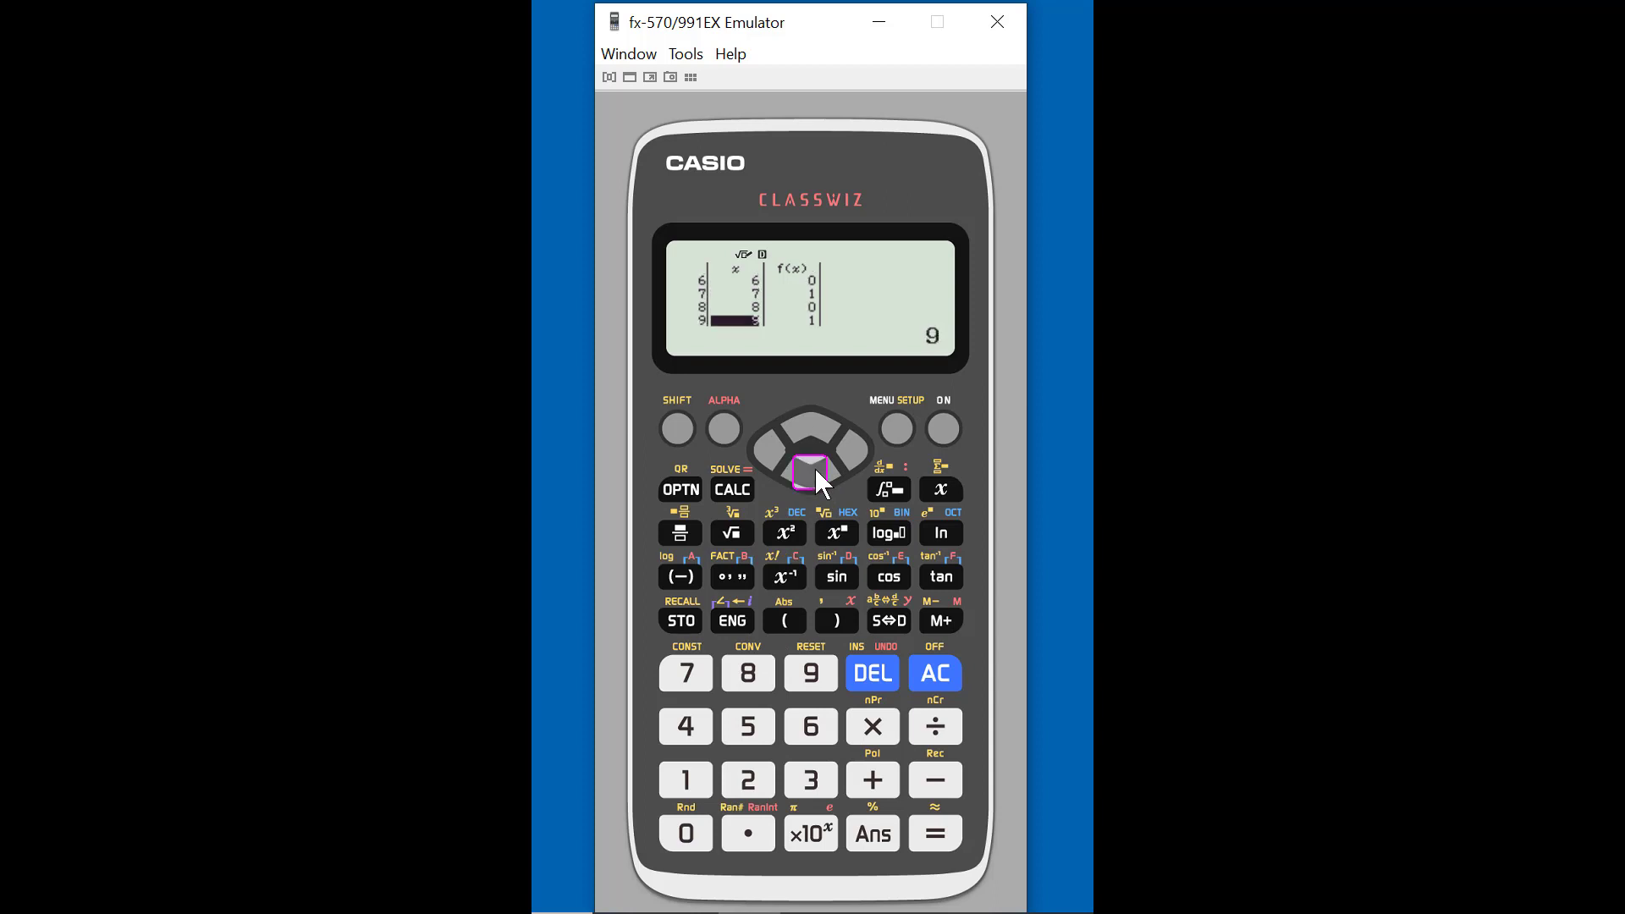
{"action": "left_click", "coordinate": [814, 469]}
{"action": "left_click", "coordinate": [814, 469]}
{"action": "left_click", "coordinate": [814, 469]}
{"action": "left_click", "coordinate": [814, 469]}
{"action": "left_click", "coordinate": [814, 469]}
{"action": "left_click", "coordinate": [814, 469]}
{"action": "left_click", "coordinate": [814, 469]}
{"action": "left_click", "coordinate": [814, 469]}
{"action": "left_click", "coordinate": [814, 468]}
{"action": "left_click", "coordinate": [814, 469]}
{"action": "left_click", "coordinate": [814, 469]}
{"action": "left_click", "coordinate": [815, 469]}
{"action": "left_click", "coordinate": [815, 468]}
{"action": "left_click", "coordinate": [815, 469]}
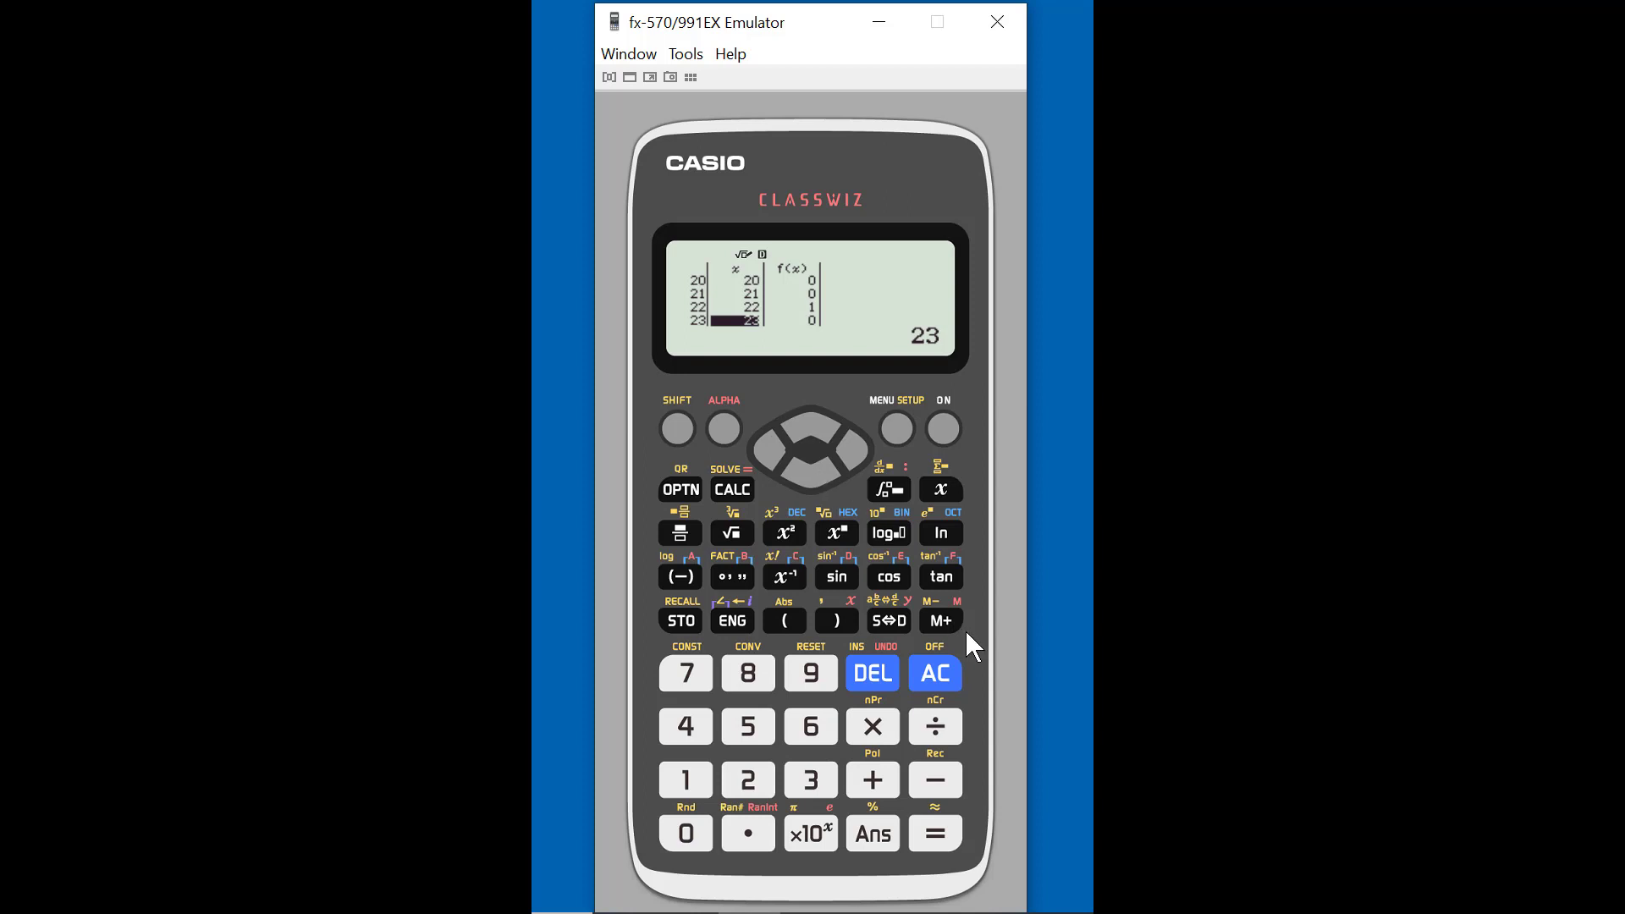
Edit f(x) from RanInt#(0,1) to RanInt#(1,6), changing the bounds to 1 and 6
{"action": "left_click", "coordinate": [947, 669]}
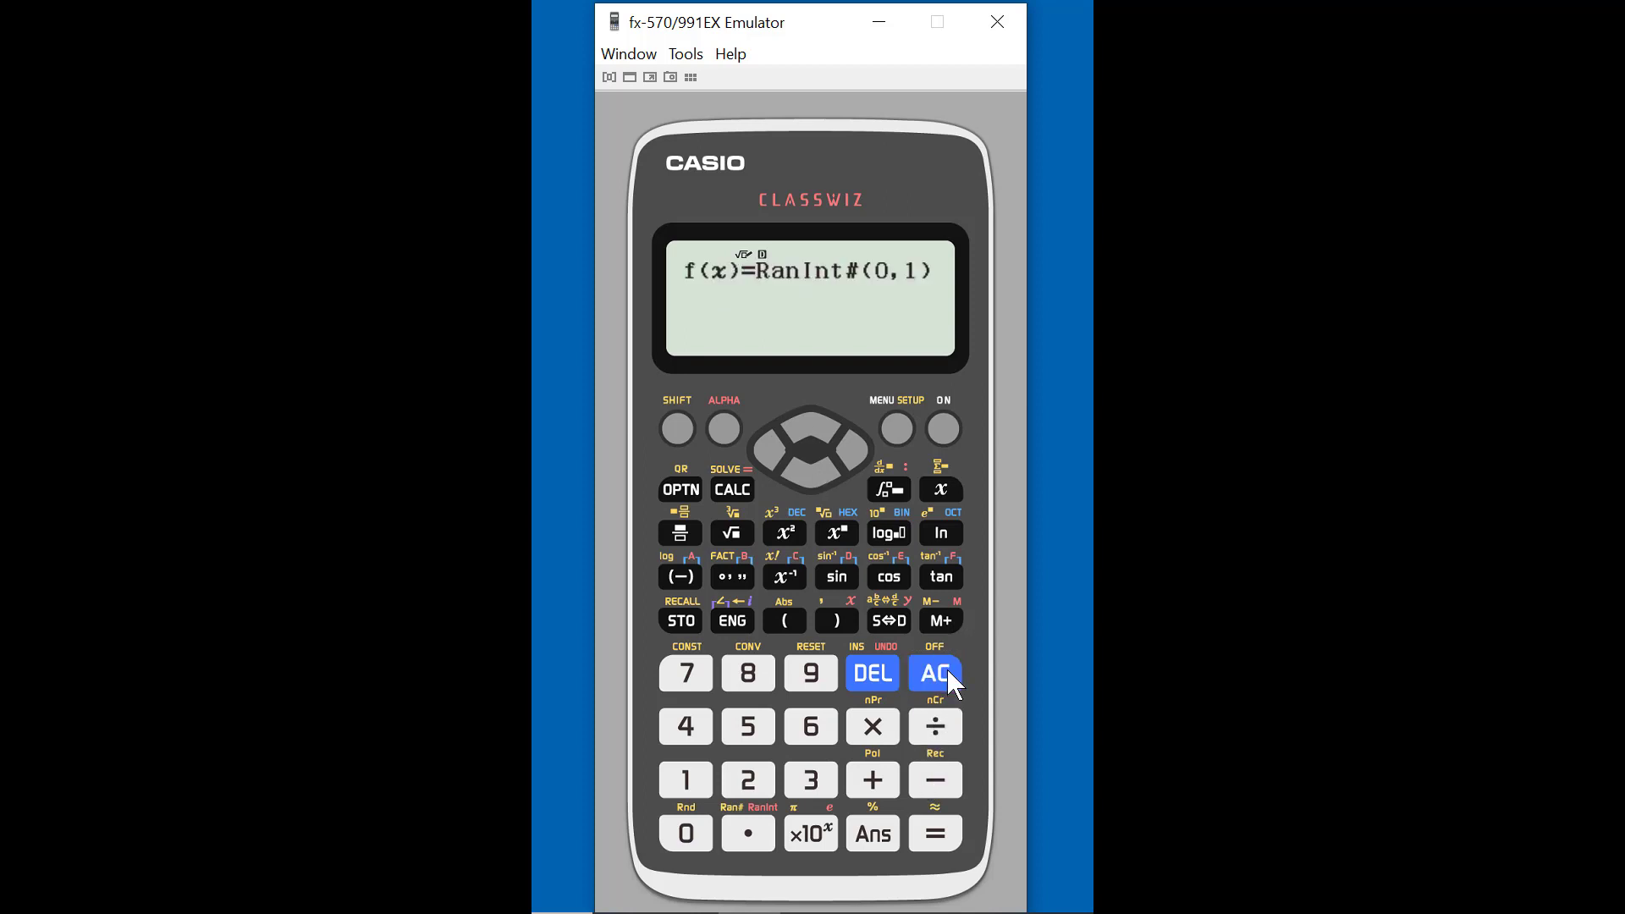
{"action": "left_click", "coordinate": [855, 443]}
{"action": "left_click", "coordinate": [855, 443]}
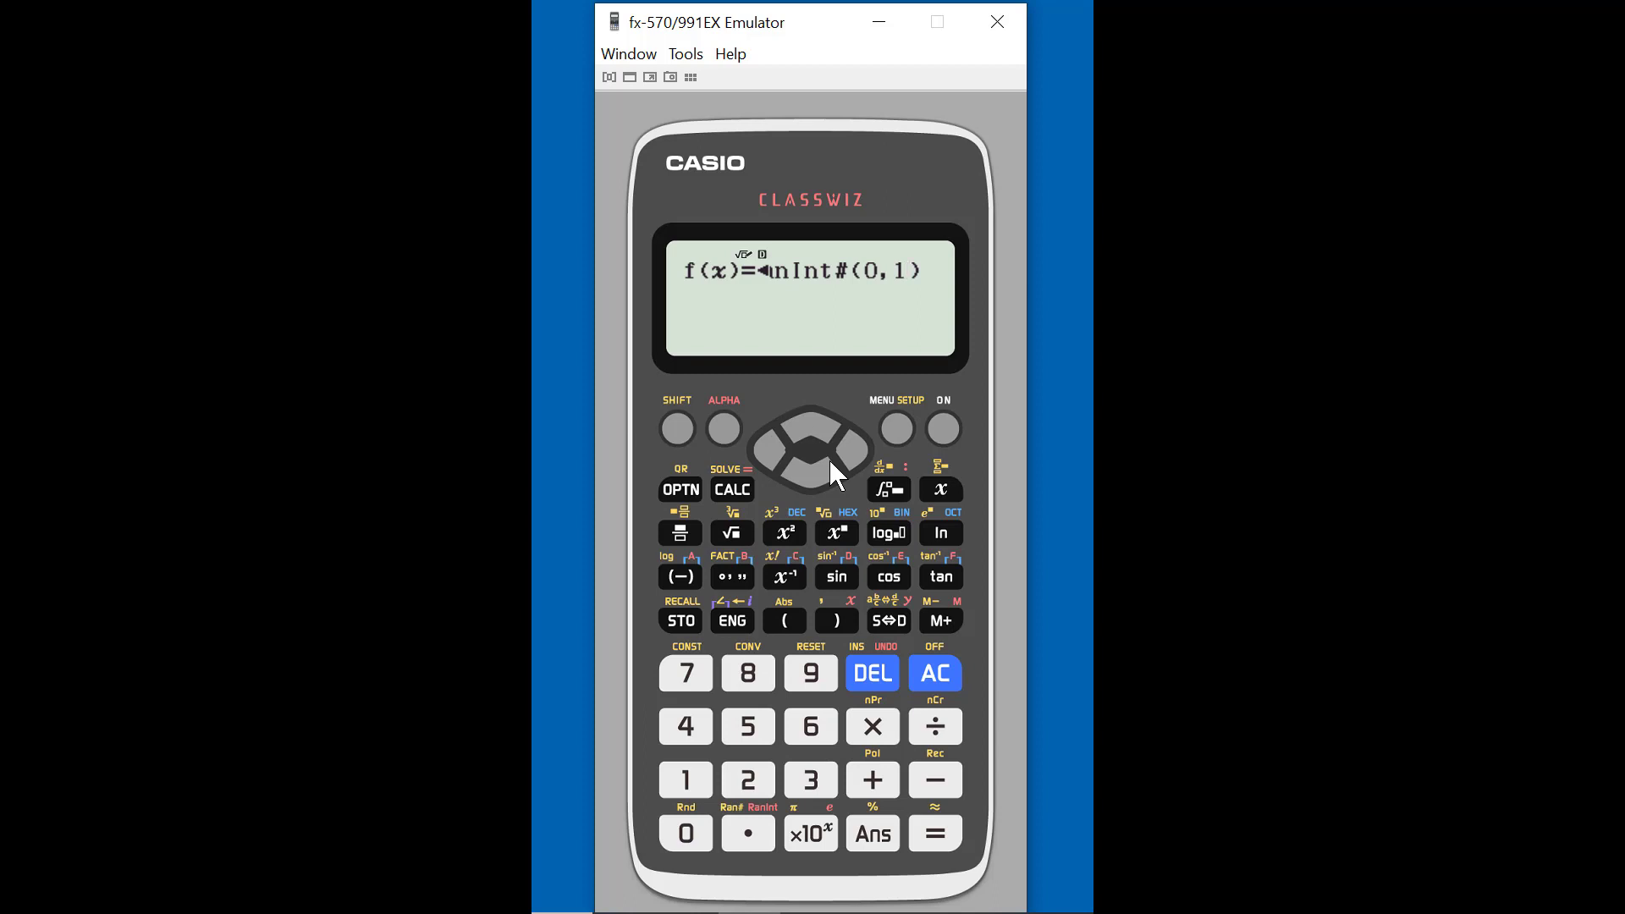
{"action": "left_click", "coordinate": [773, 453]}
{"action": "left_click", "coordinate": [773, 453]}
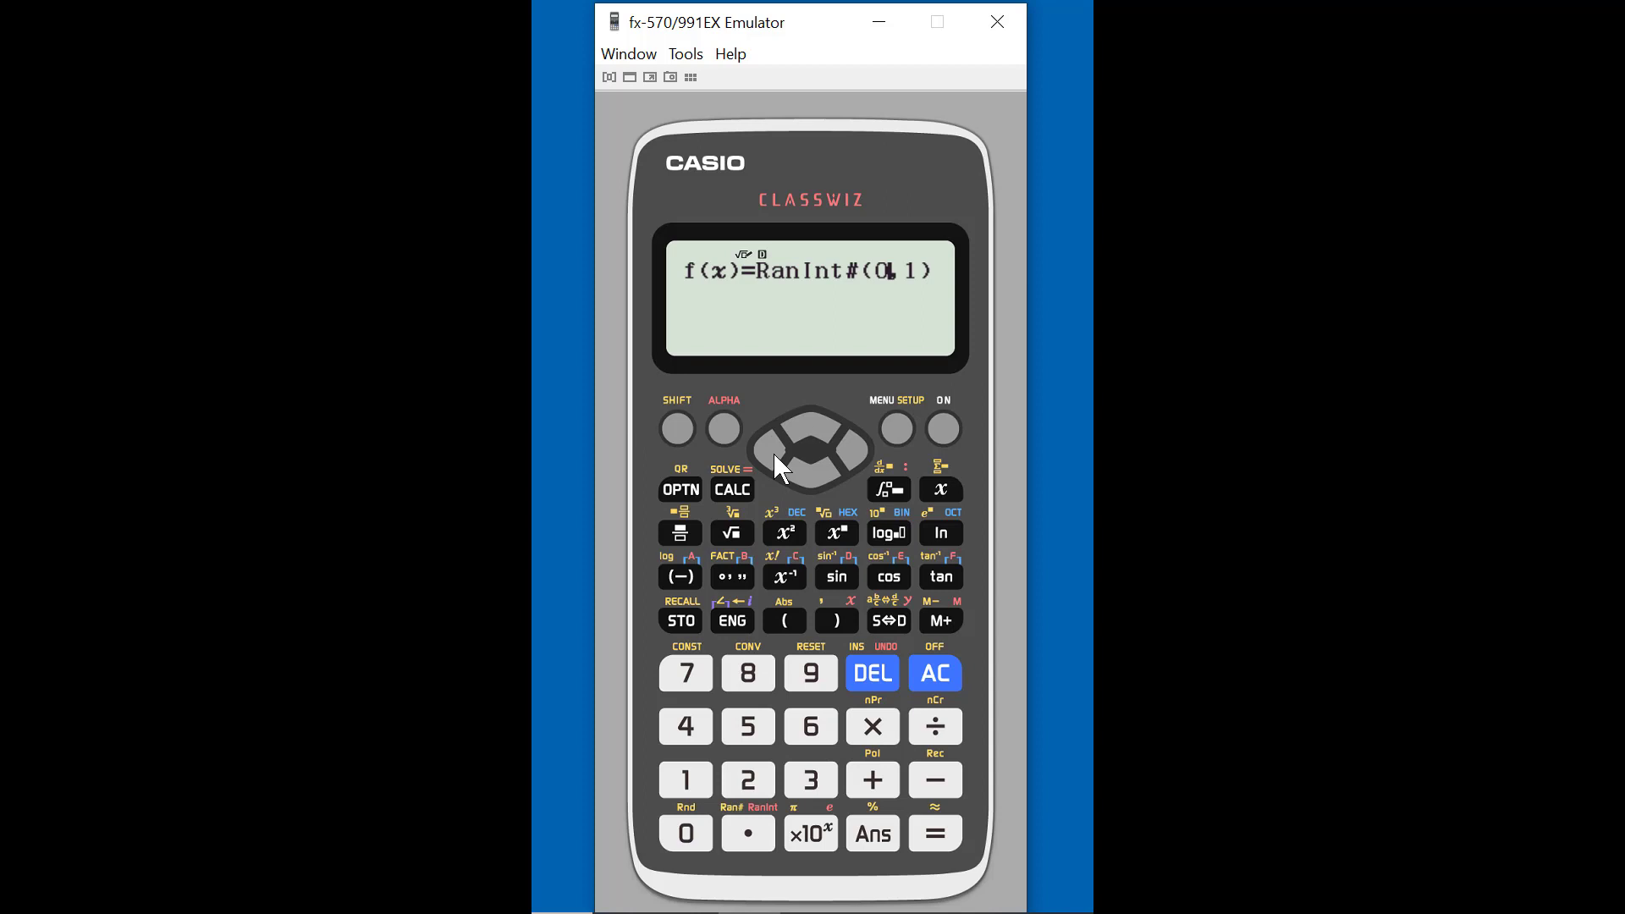
{"action": "key", "text": "BackSpace"}
{"action": "left_click", "coordinate": [685, 785]}
{"action": "left_click", "coordinate": [850, 461]}
{"action": "left_click", "coordinate": [851, 461]}
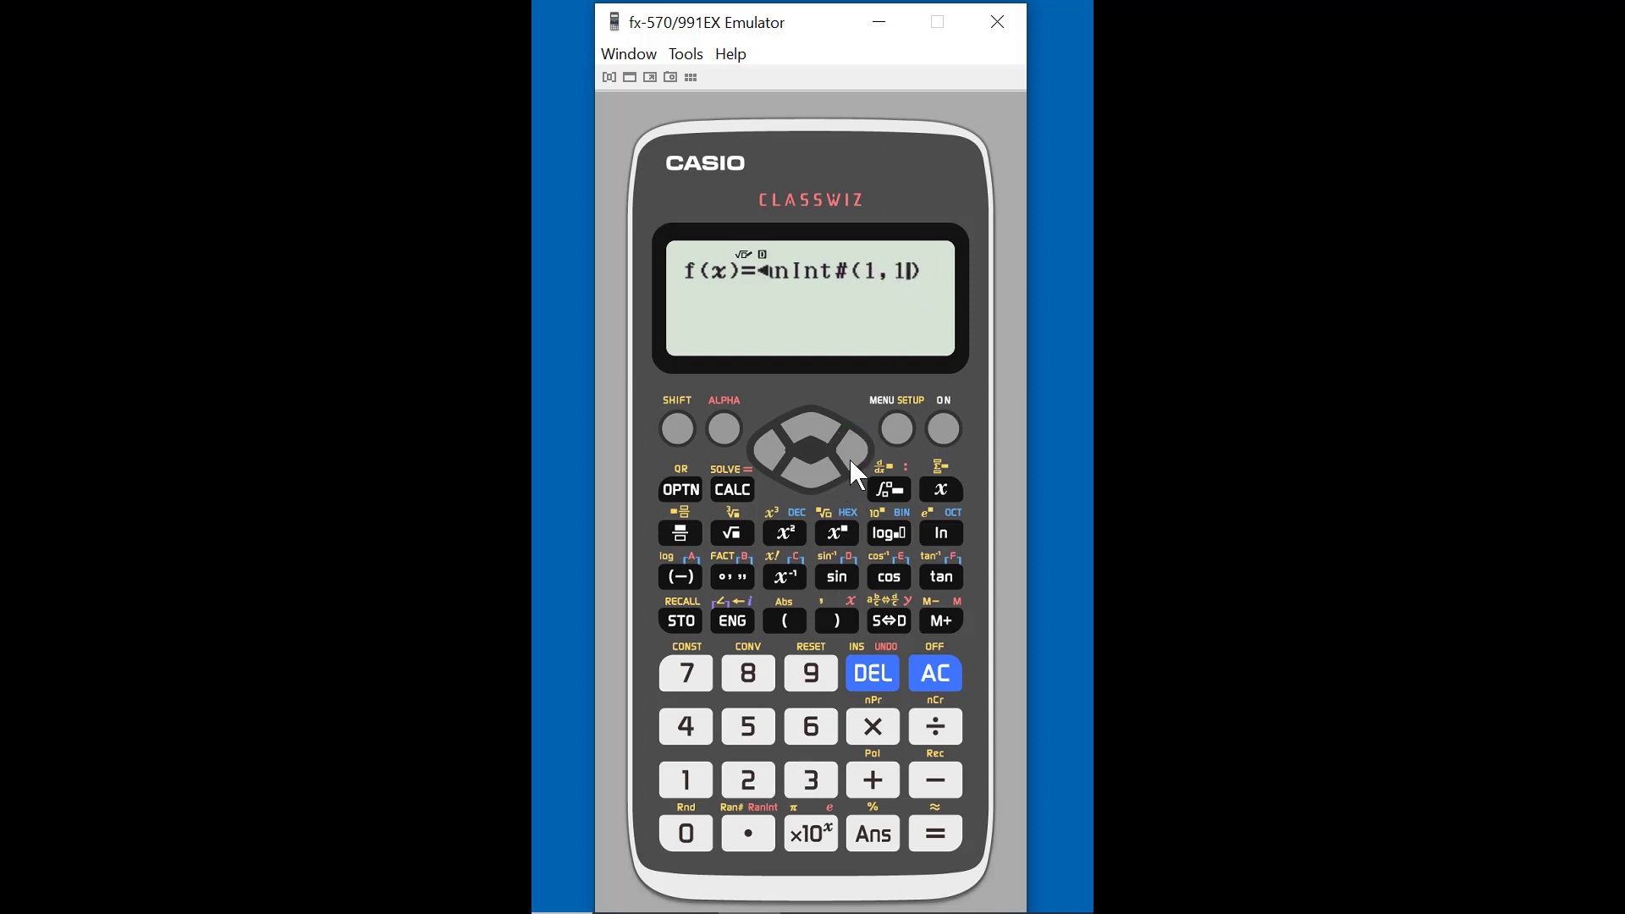
{"action": "key", "text": "BackSpace"}
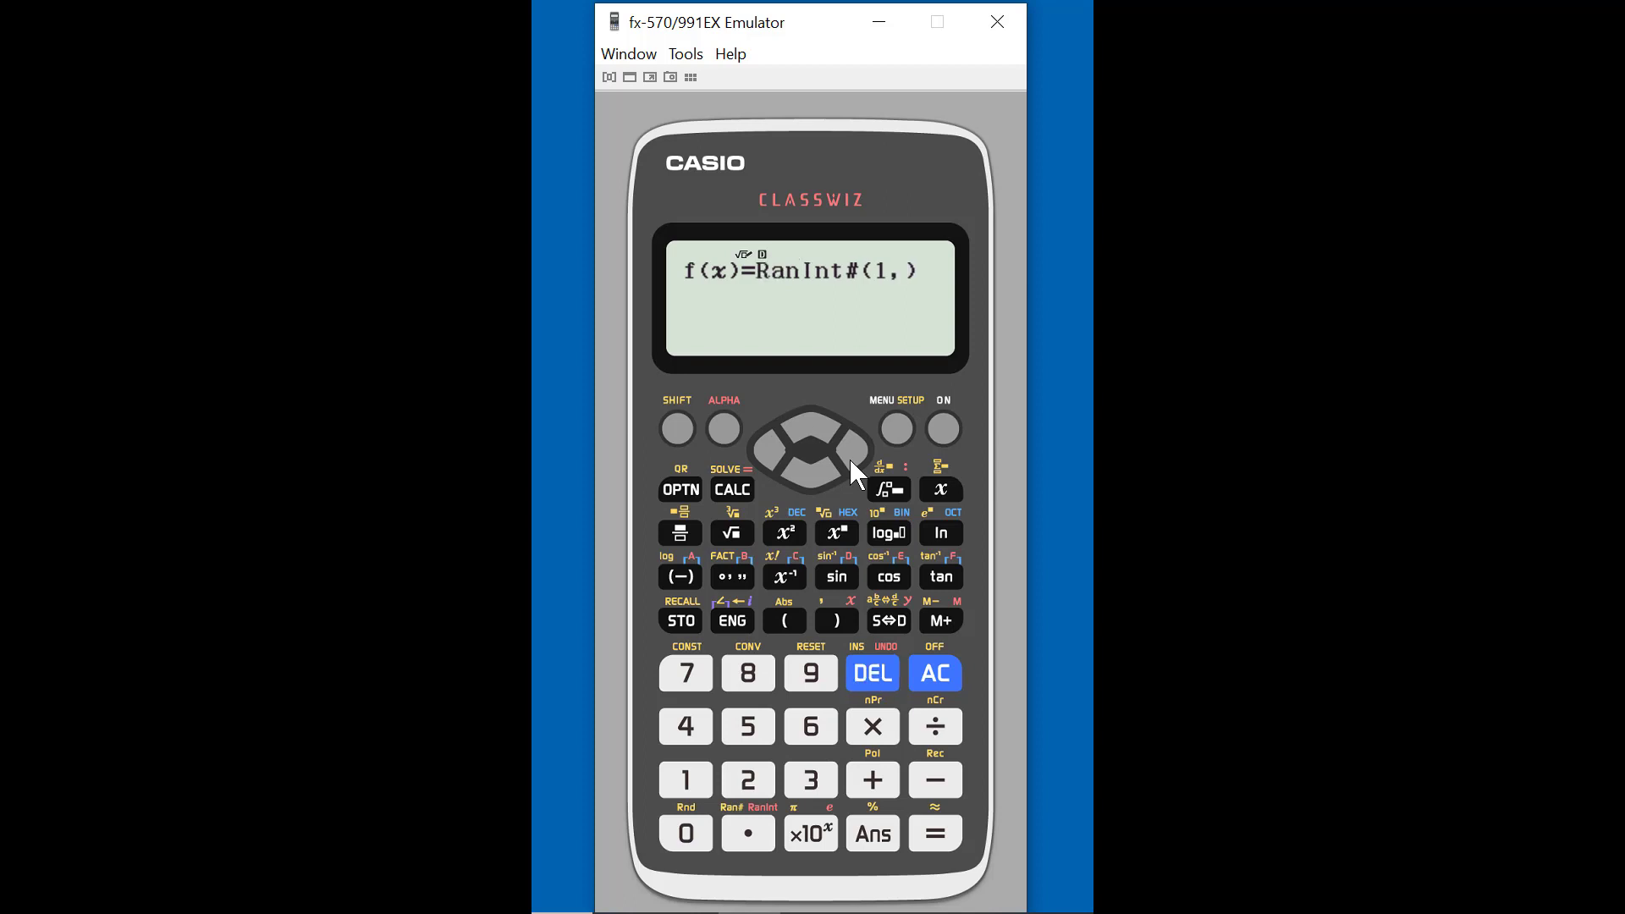
{"action": "type", "text": "6"}
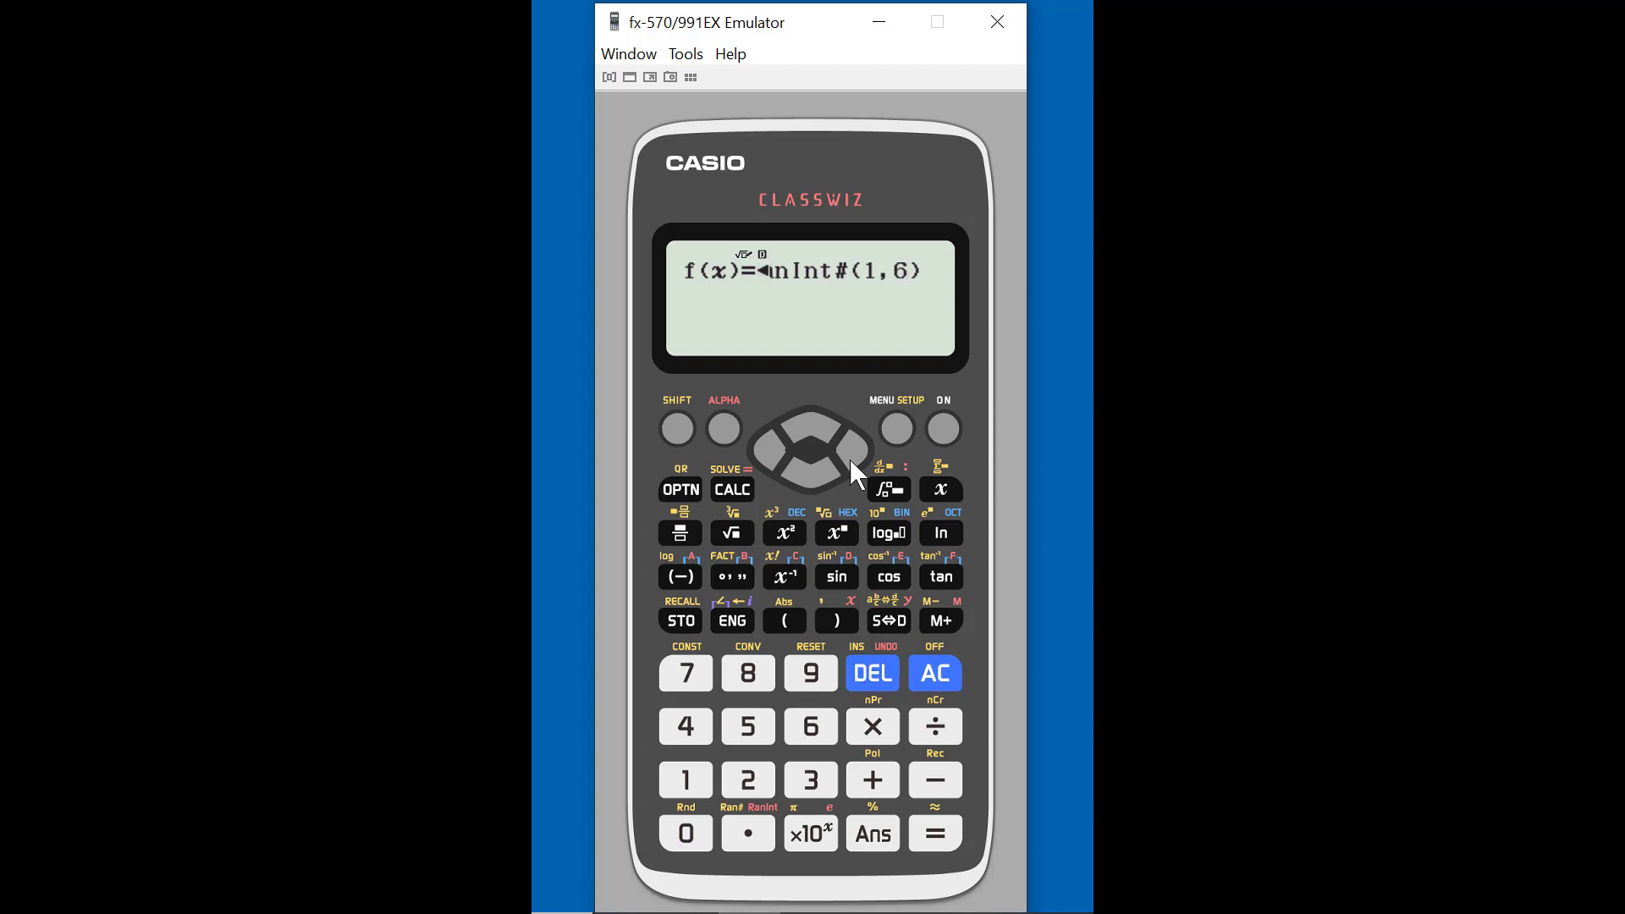
Enter g(x)=RanInt#(1,6) and confirm it, reaching the Start 1, End 30, Step 1 range
{"action": "left_click", "coordinate": [945, 834]}
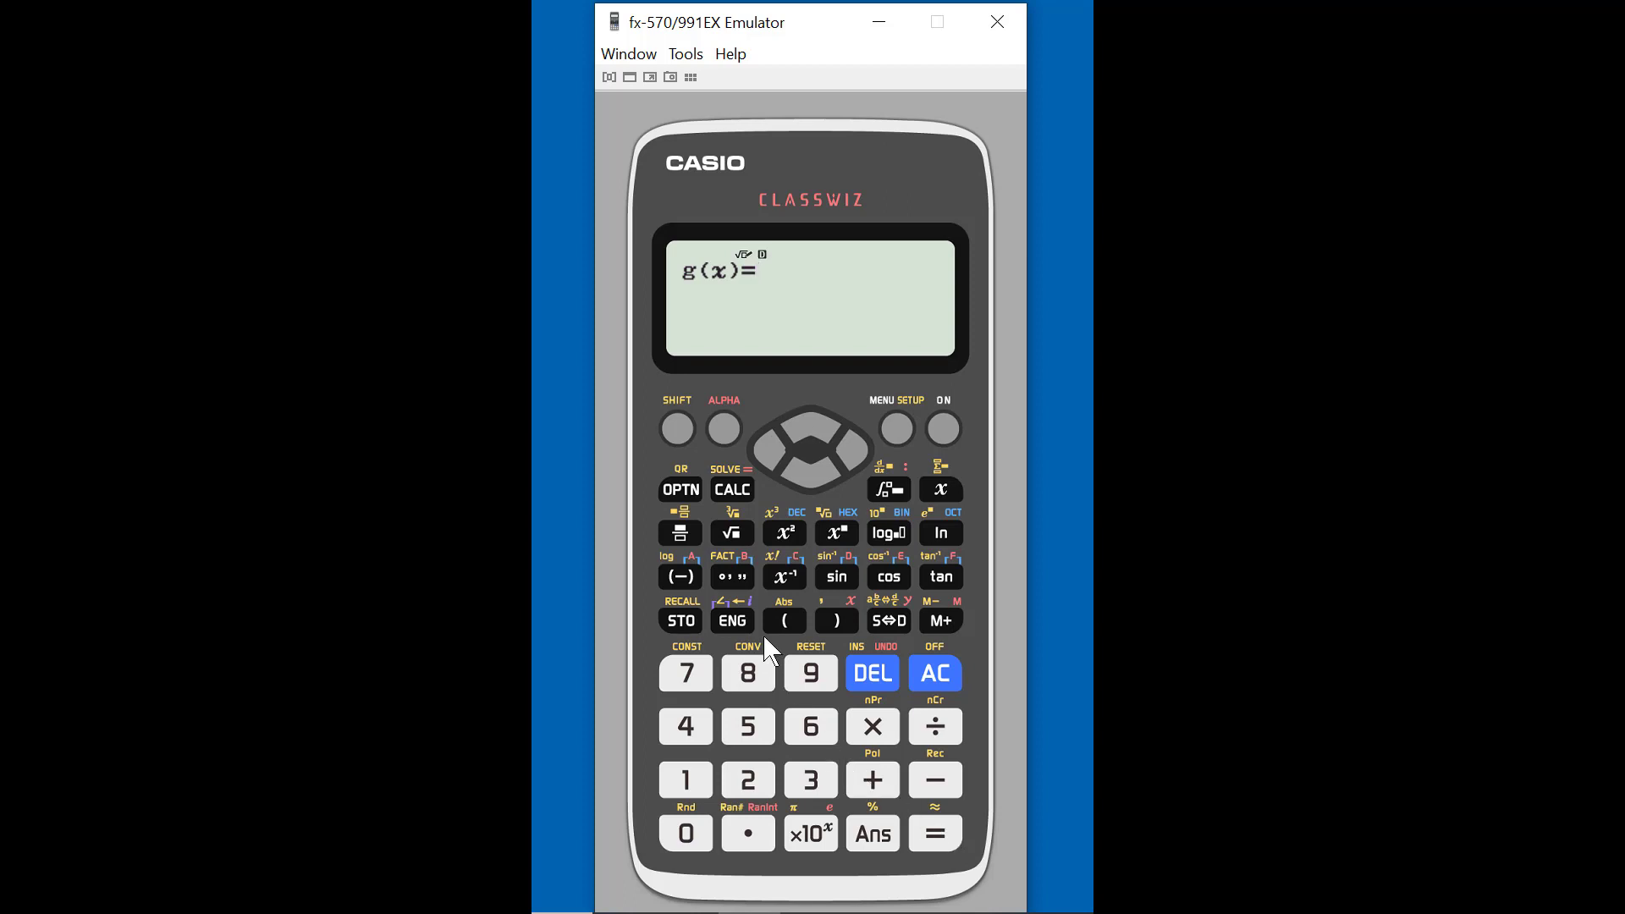
{"action": "left_click", "coordinate": [724, 430]}
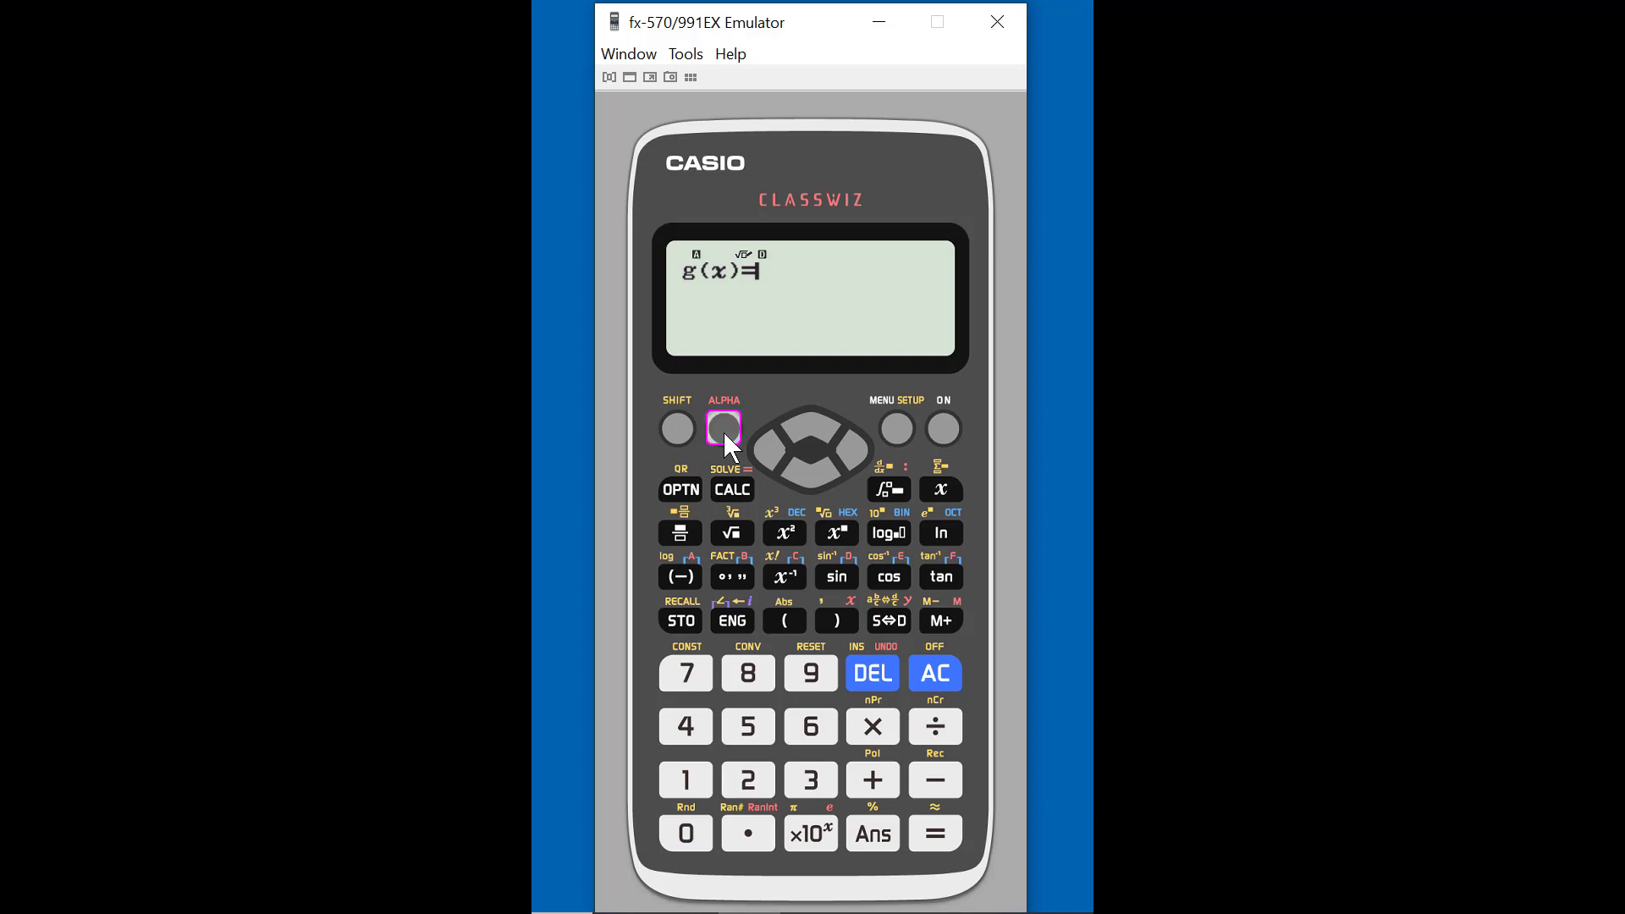
{"action": "left_click", "coordinate": [754, 838]}
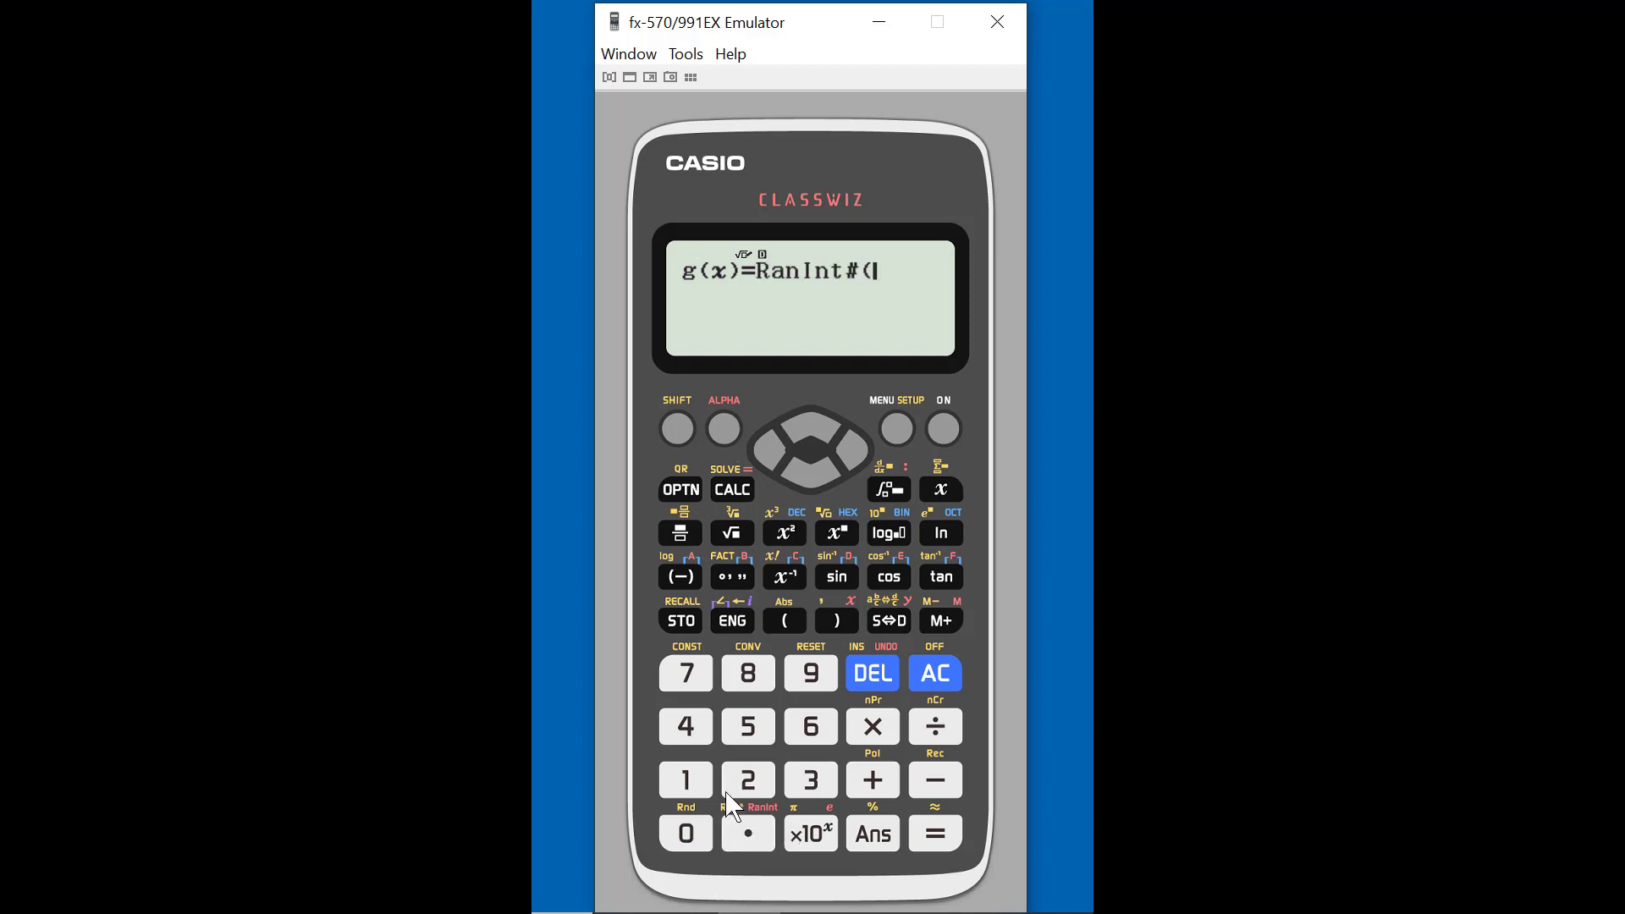
{"action": "left_click", "coordinate": [688, 784]}
{"action": "left_click", "coordinate": [677, 428]}
{"action": "left_click", "coordinate": [831, 618]}
{"action": "left_click", "coordinate": [812, 724]}
{"action": "left_click", "coordinate": [838, 620]}
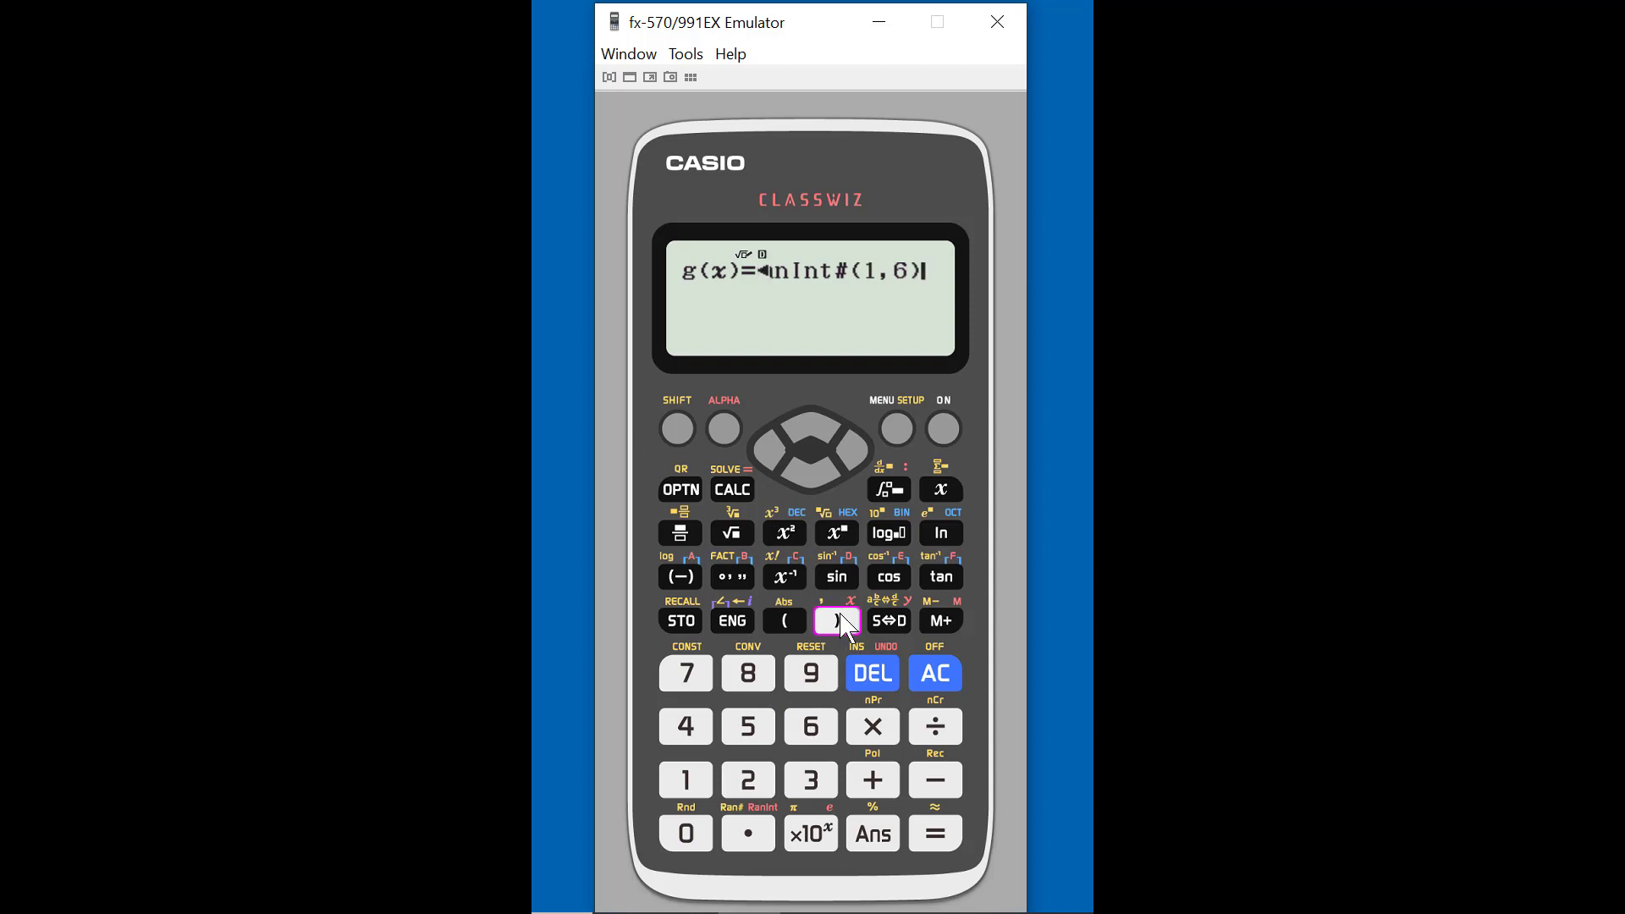
{"action": "left_click", "coordinate": [938, 839]}
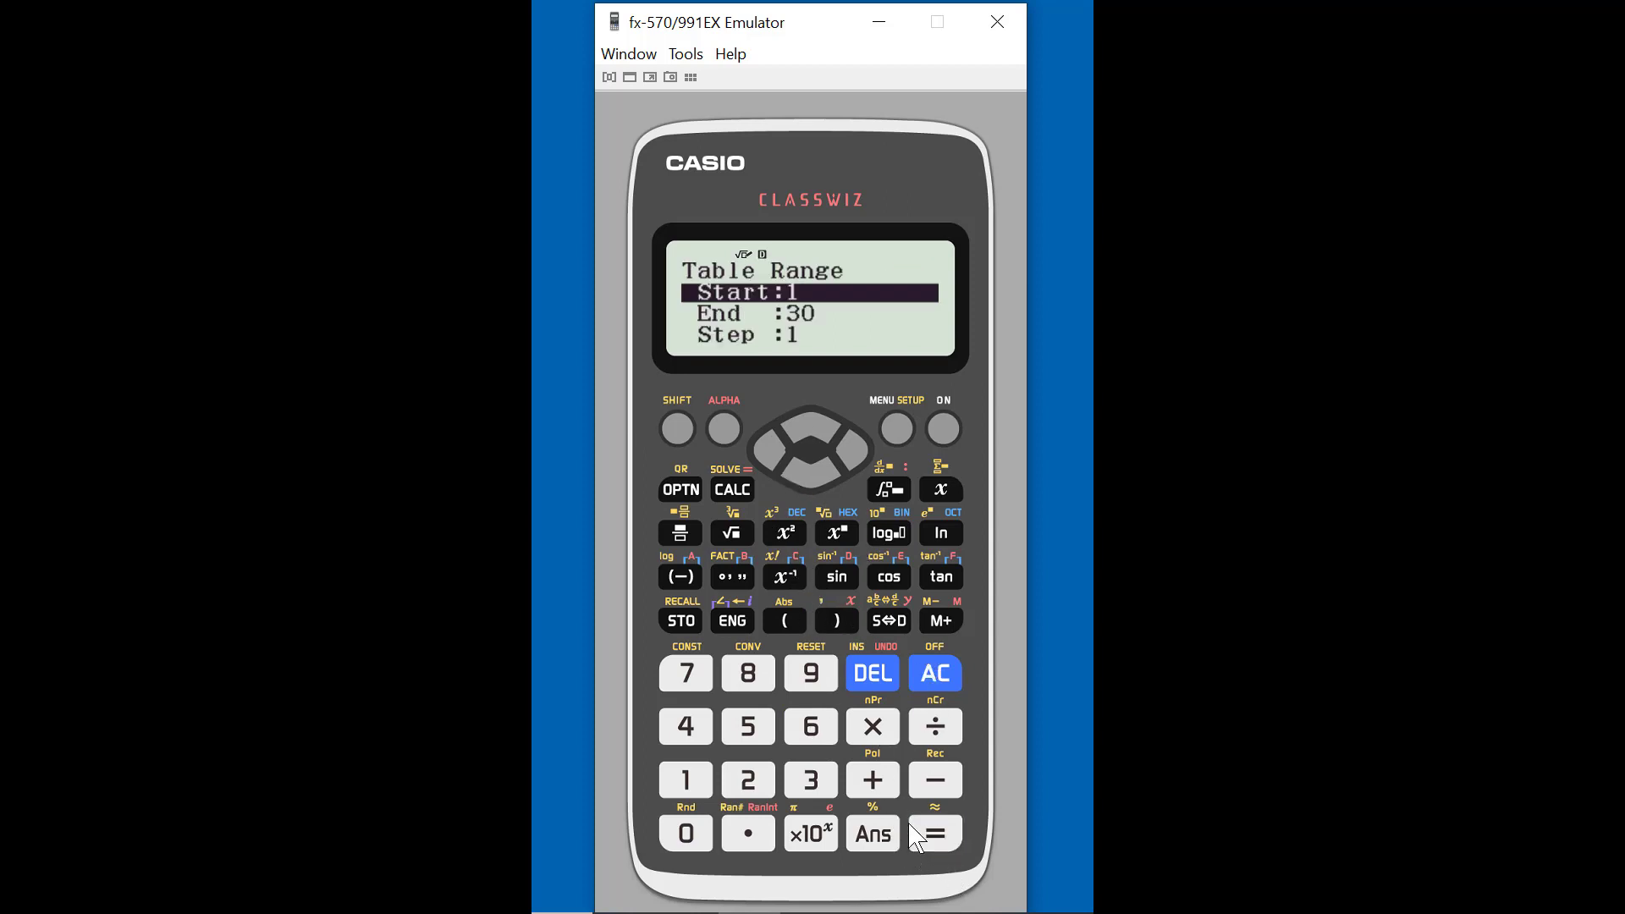
Generate the 30-row two-dice table and scroll through every row until it wraps to row 1
{"action": "left_click", "coordinate": [935, 835]}
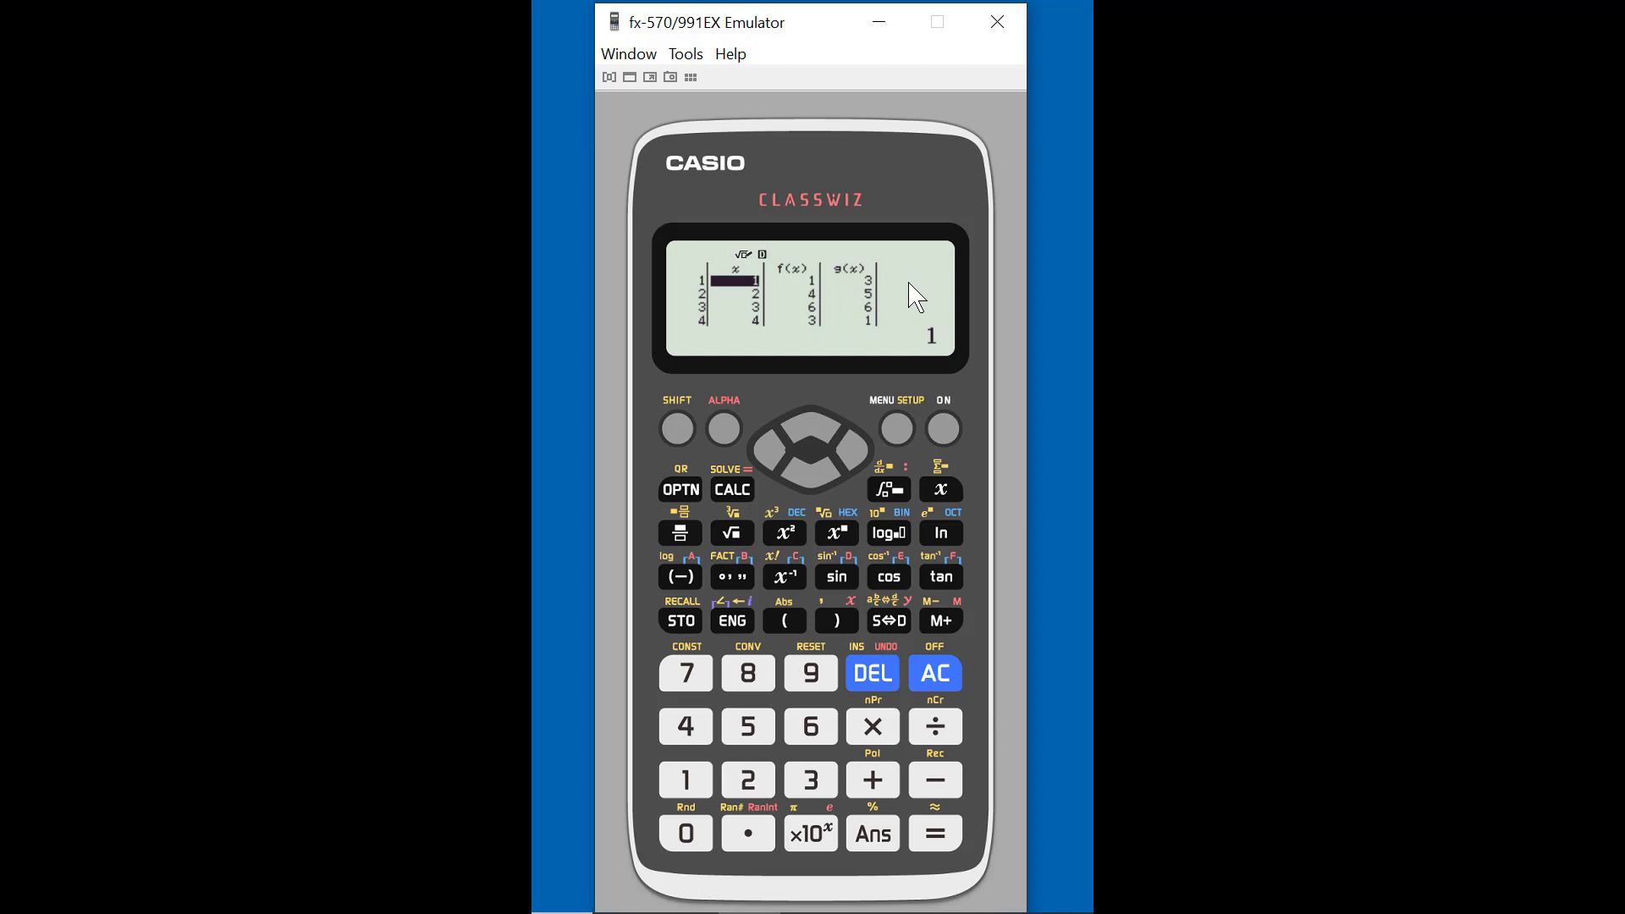
{"action": "left_click", "coordinate": [806, 474]}
{"action": "left_click", "coordinate": [806, 474]}
{"action": "left_click", "coordinate": [806, 474]}
{"action": "double_click", "coordinate": [806, 474]}
{"action": "double_click", "coordinate": [805, 474]}
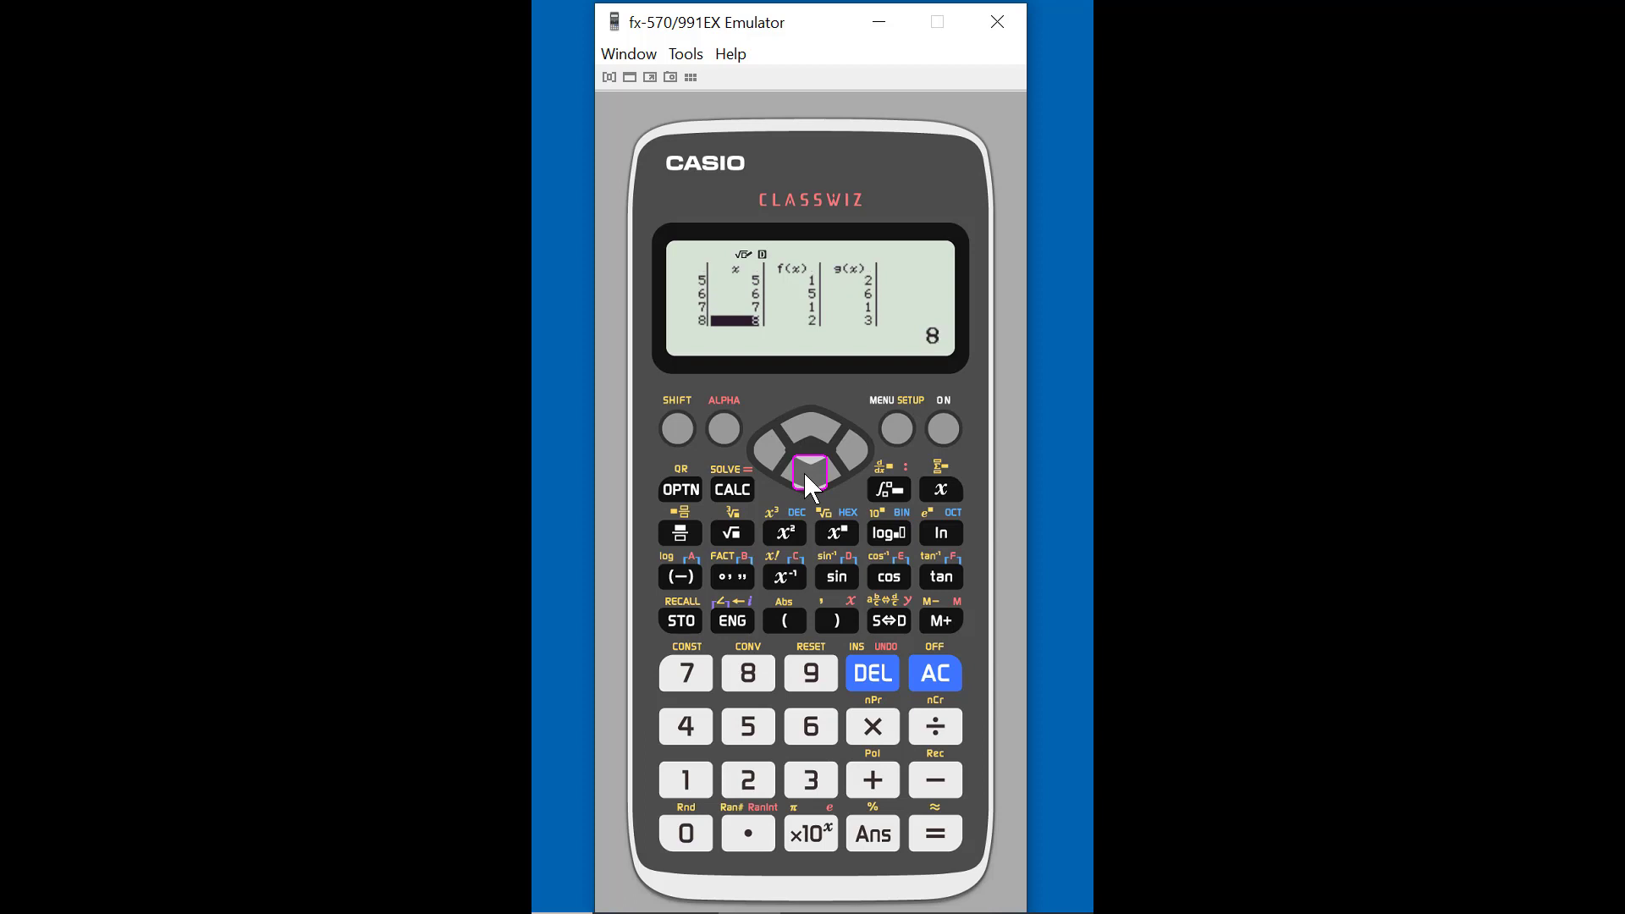
{"action": "double_click", "coordinate": [805, 474]}
{"action": "triple_click", "coordinate": [806, 474]}
{"action": "double_click", "coordinate": [806, 474]}
{"action": "double_click", "coordinate": [805, 474]}
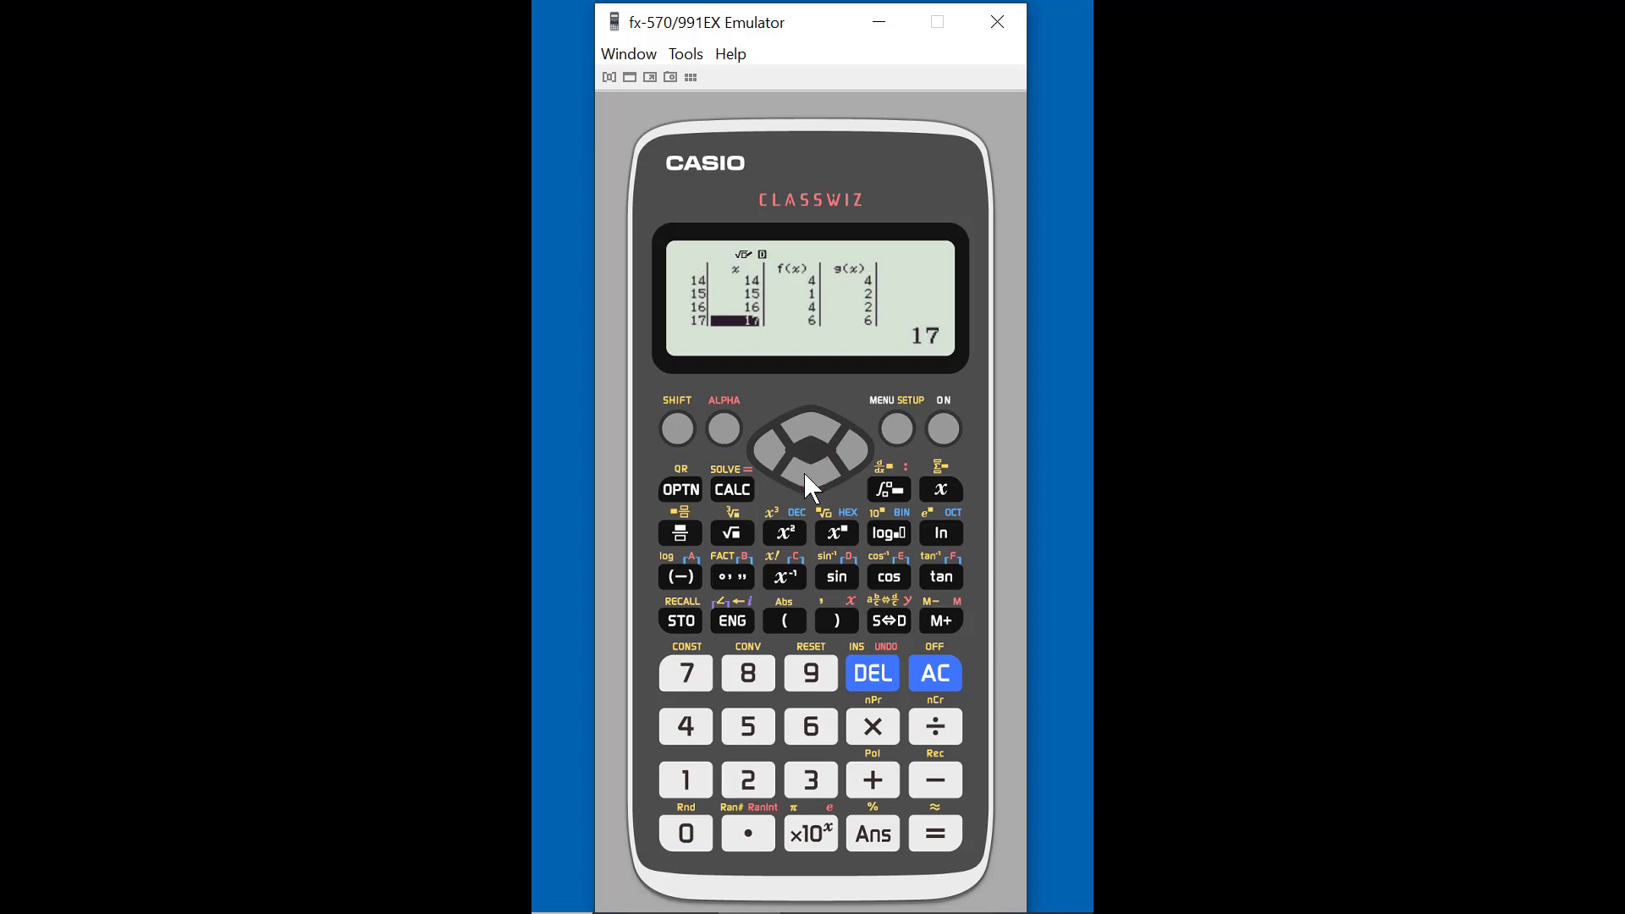
{"action": "double_click", "coordinate": [806, 474]}
{"action": "triple_click", "coordinate": [804, 474]}
{"action": "double_click", "coordinate": [805, 474]}
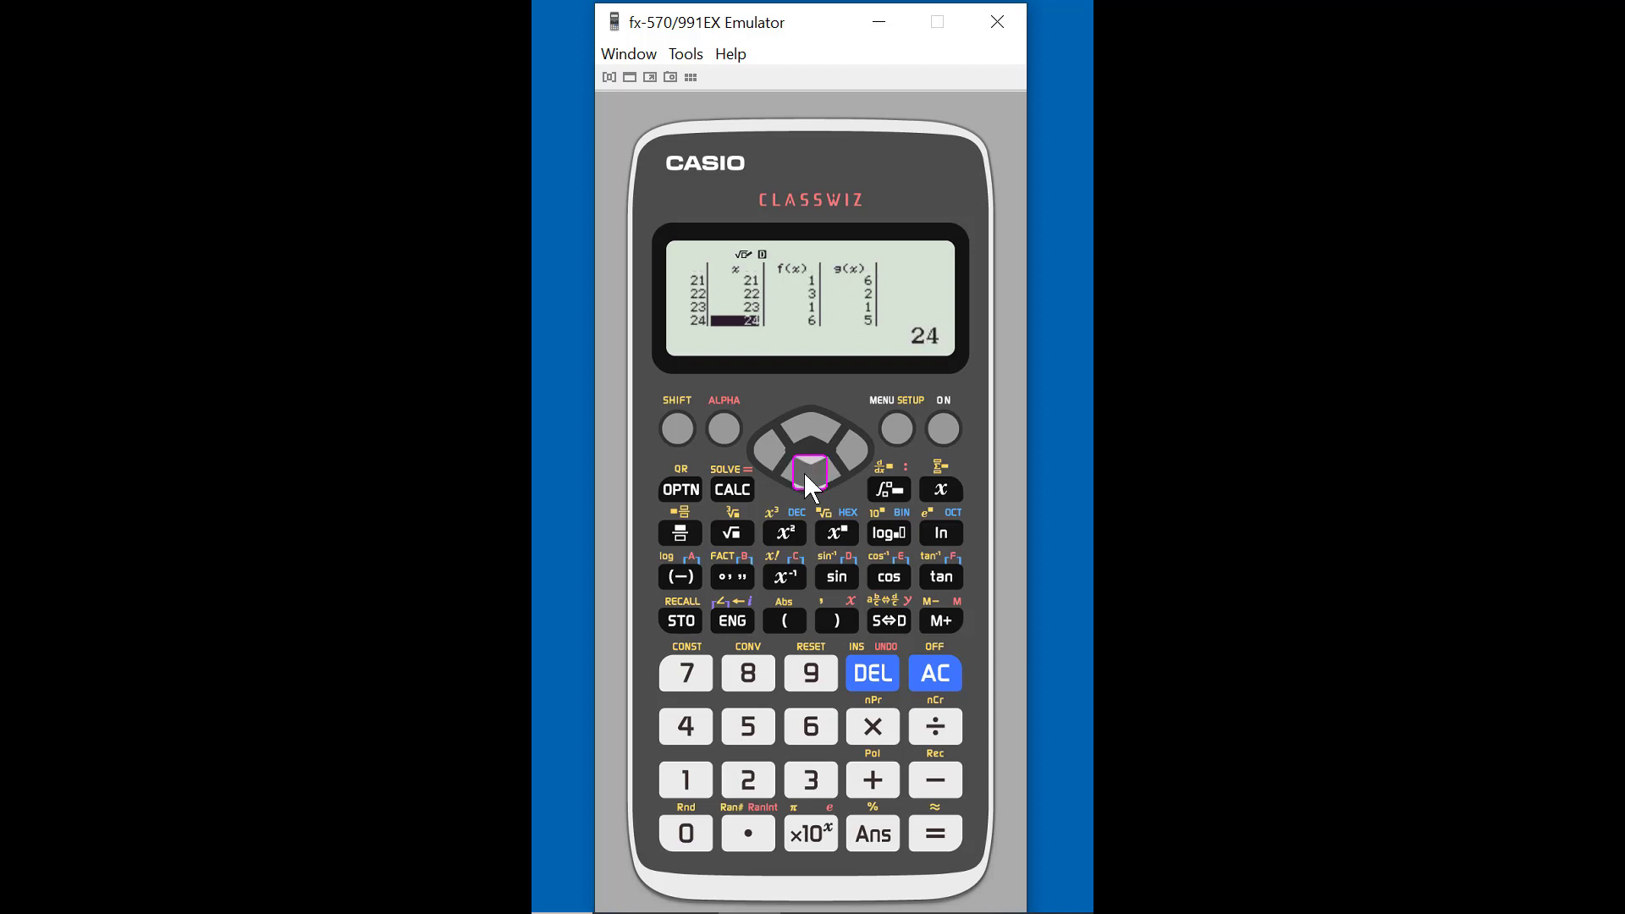
{"action": "left_click", "coordinate": [804, 474]}
{"action": "double_click", "coordinate": [805, 474]}
{"action": "double_click", "coordinate": [805, 474]}
{"action": "double_click", "coordinate": [805, 474]}
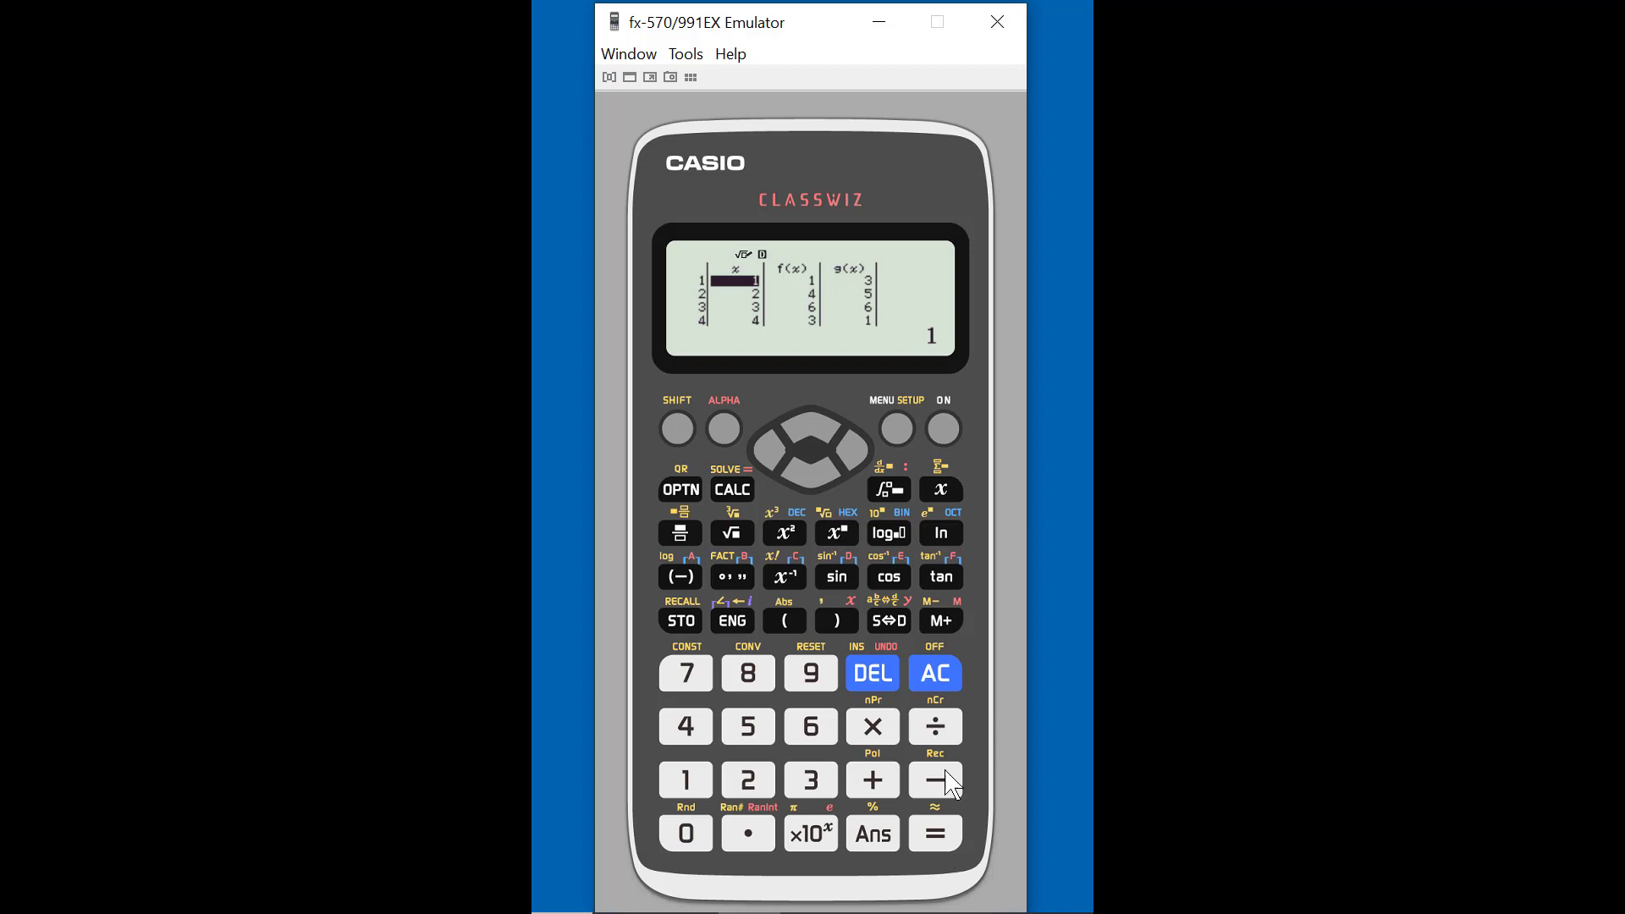
Change the f(x) upper bound from 6 to 13, making it RanInt#(1,13)
{"action": "left_click", "coordinate": [936, 672]}
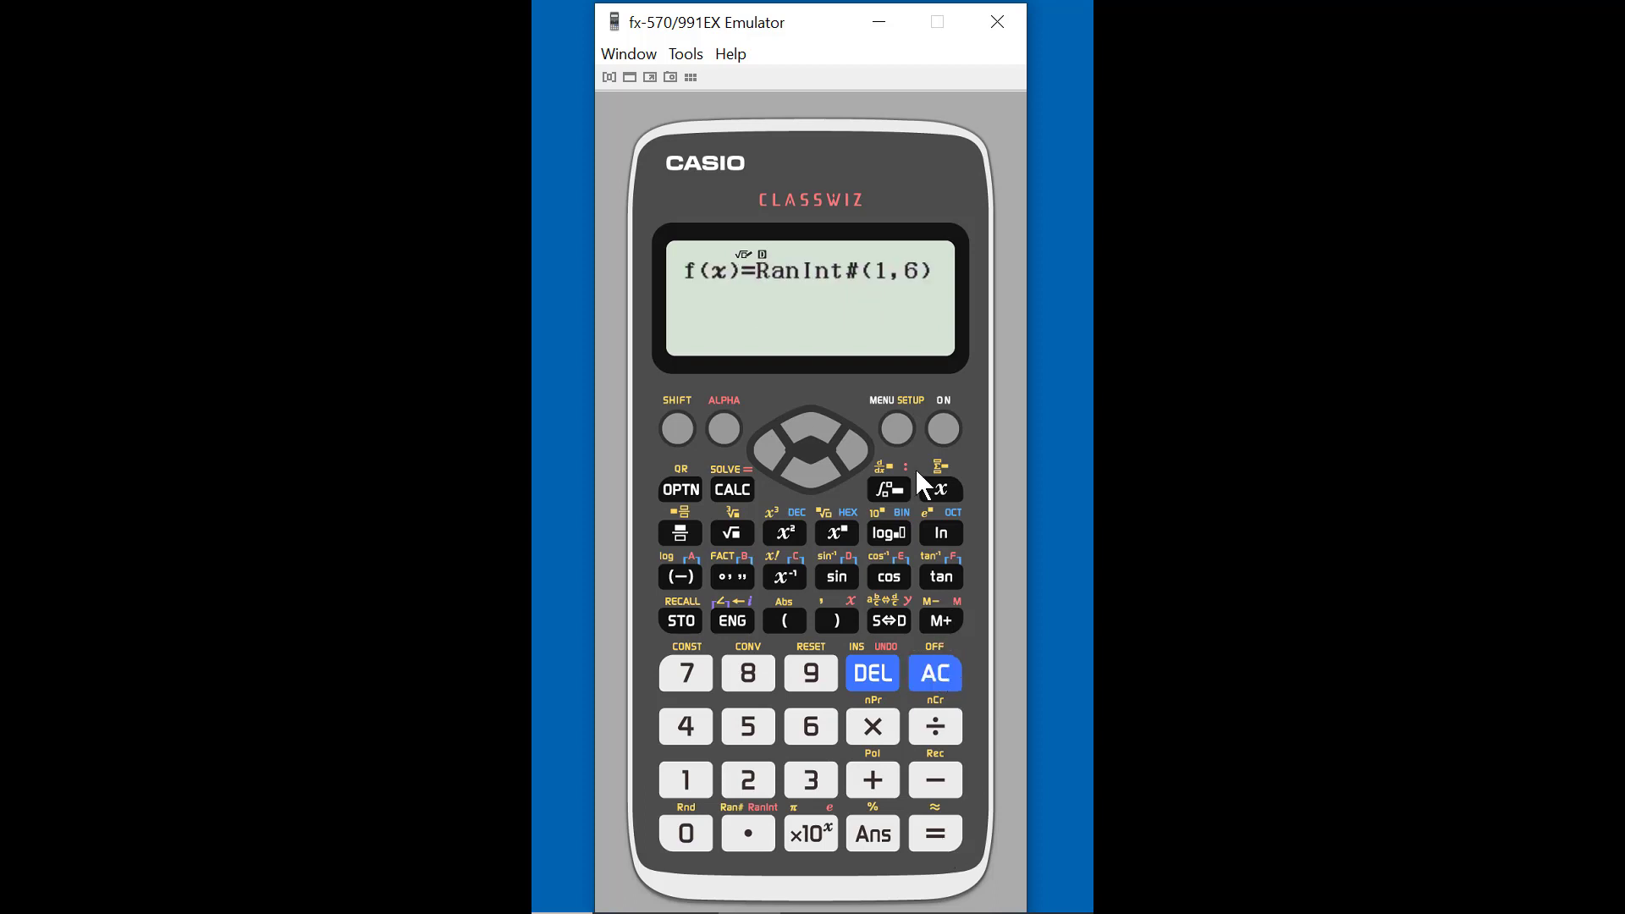
{"action": "left_click", "coordinate": [860, 448]}
{"action": "left_click", "coordinate": [859, 449]}
{"action": "left_click", "coordinate": [860, 449]}
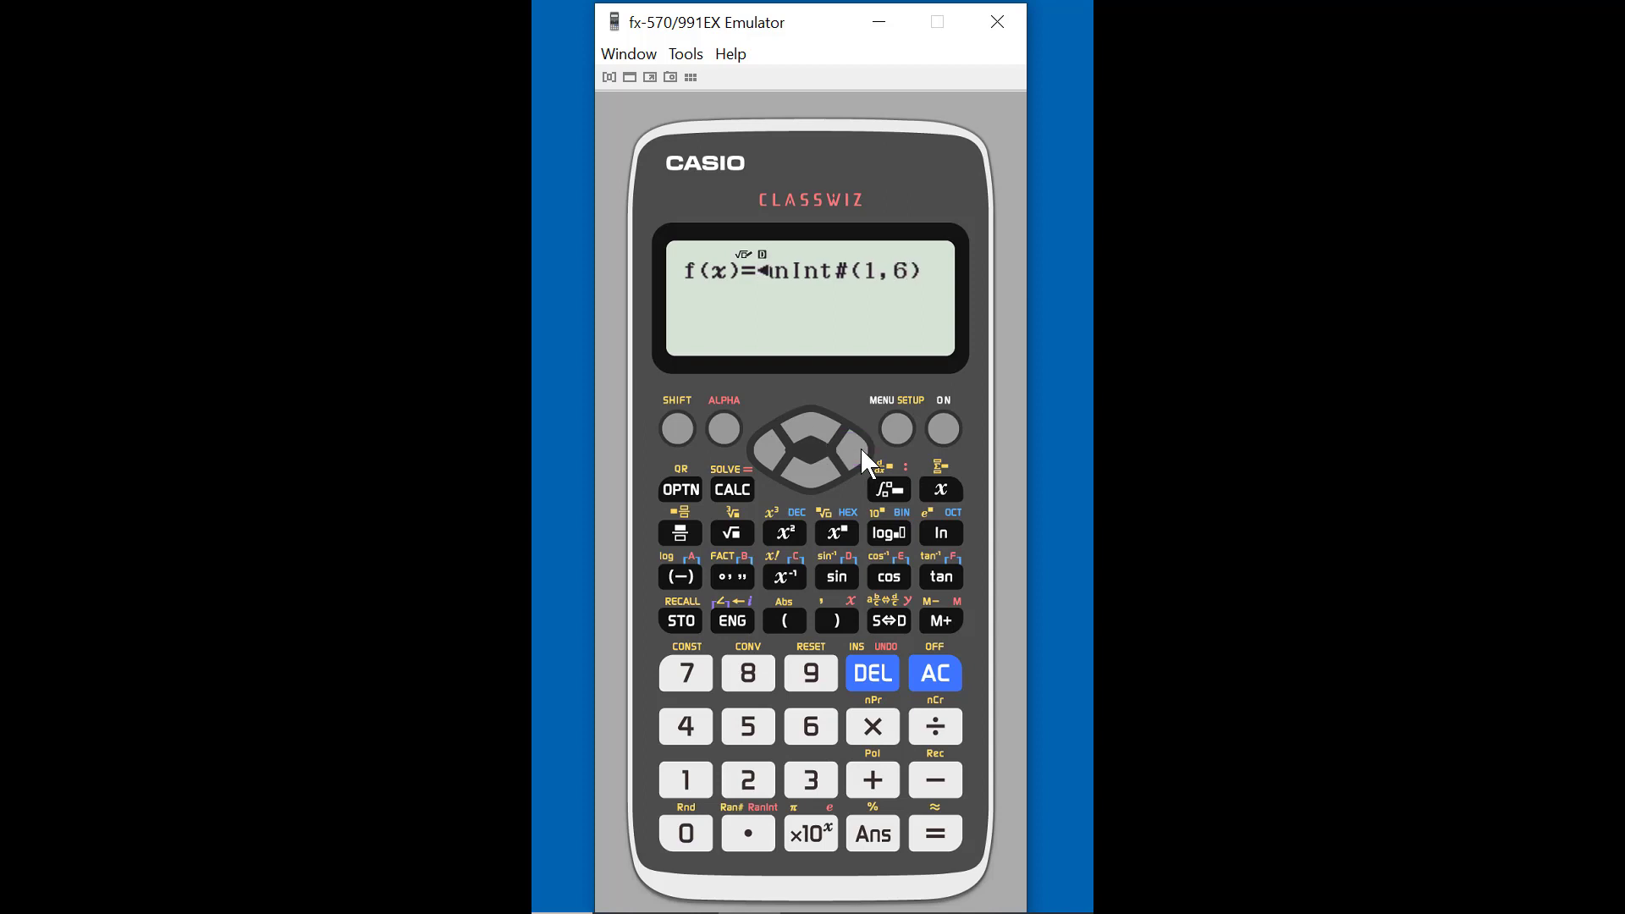
{"action": "key", "text": "BackSpace"}
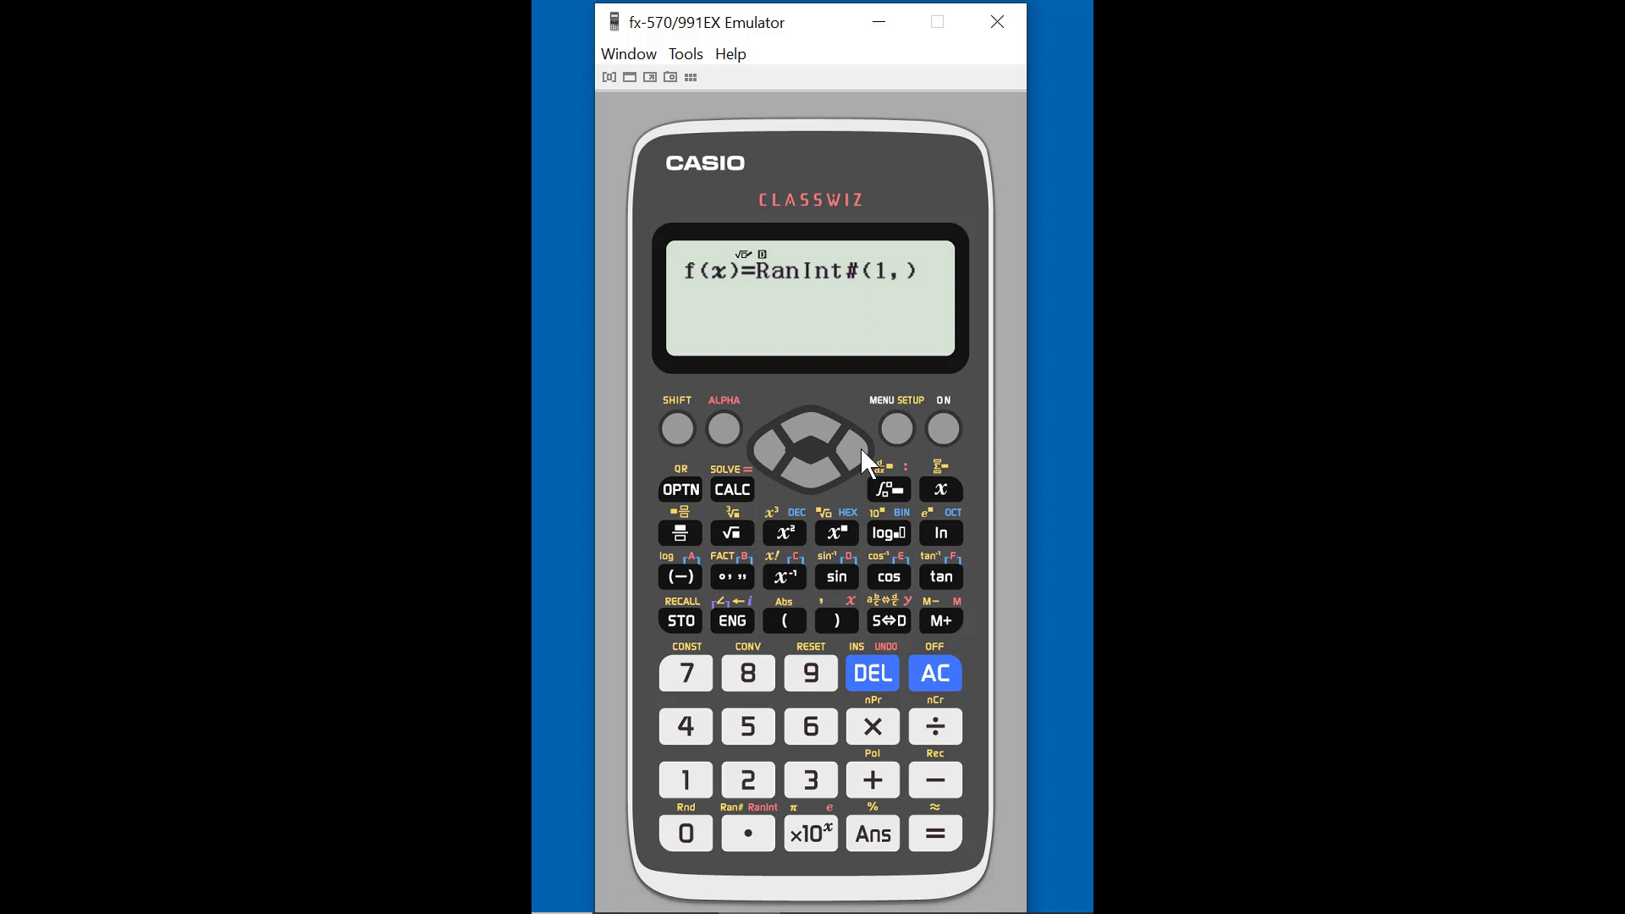
{"action": "type", "text": "13"}
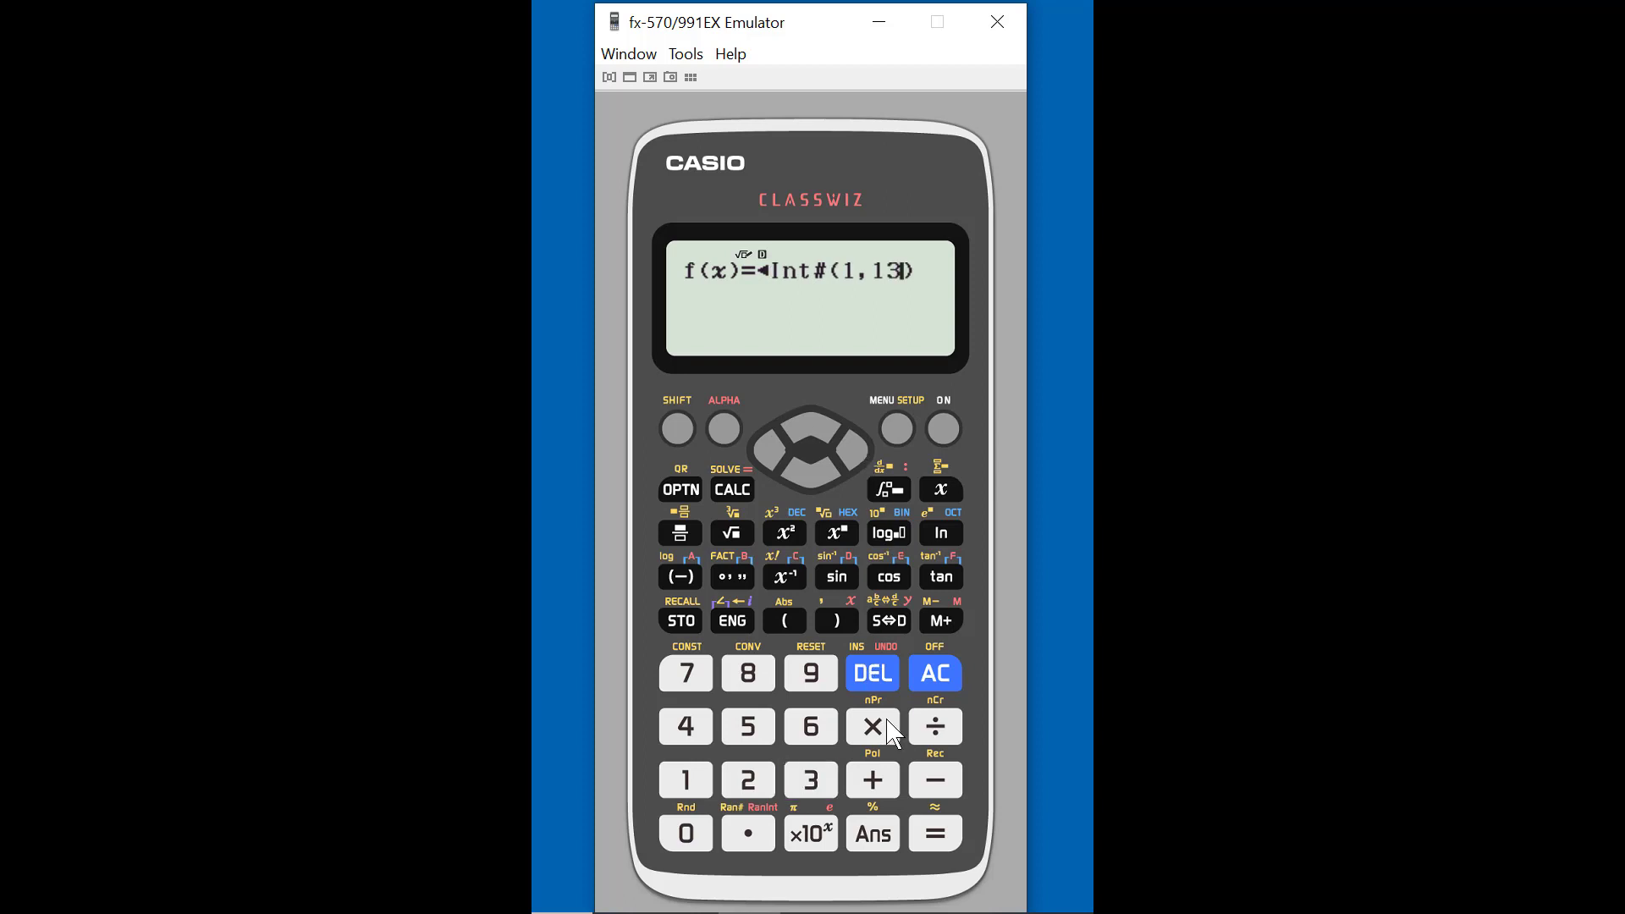
Keep f(x)=RanInt#(1,13) and change the g(x) upper bound from 6 to 4
{"action": "left_click", "coordinate": [935, 836]}
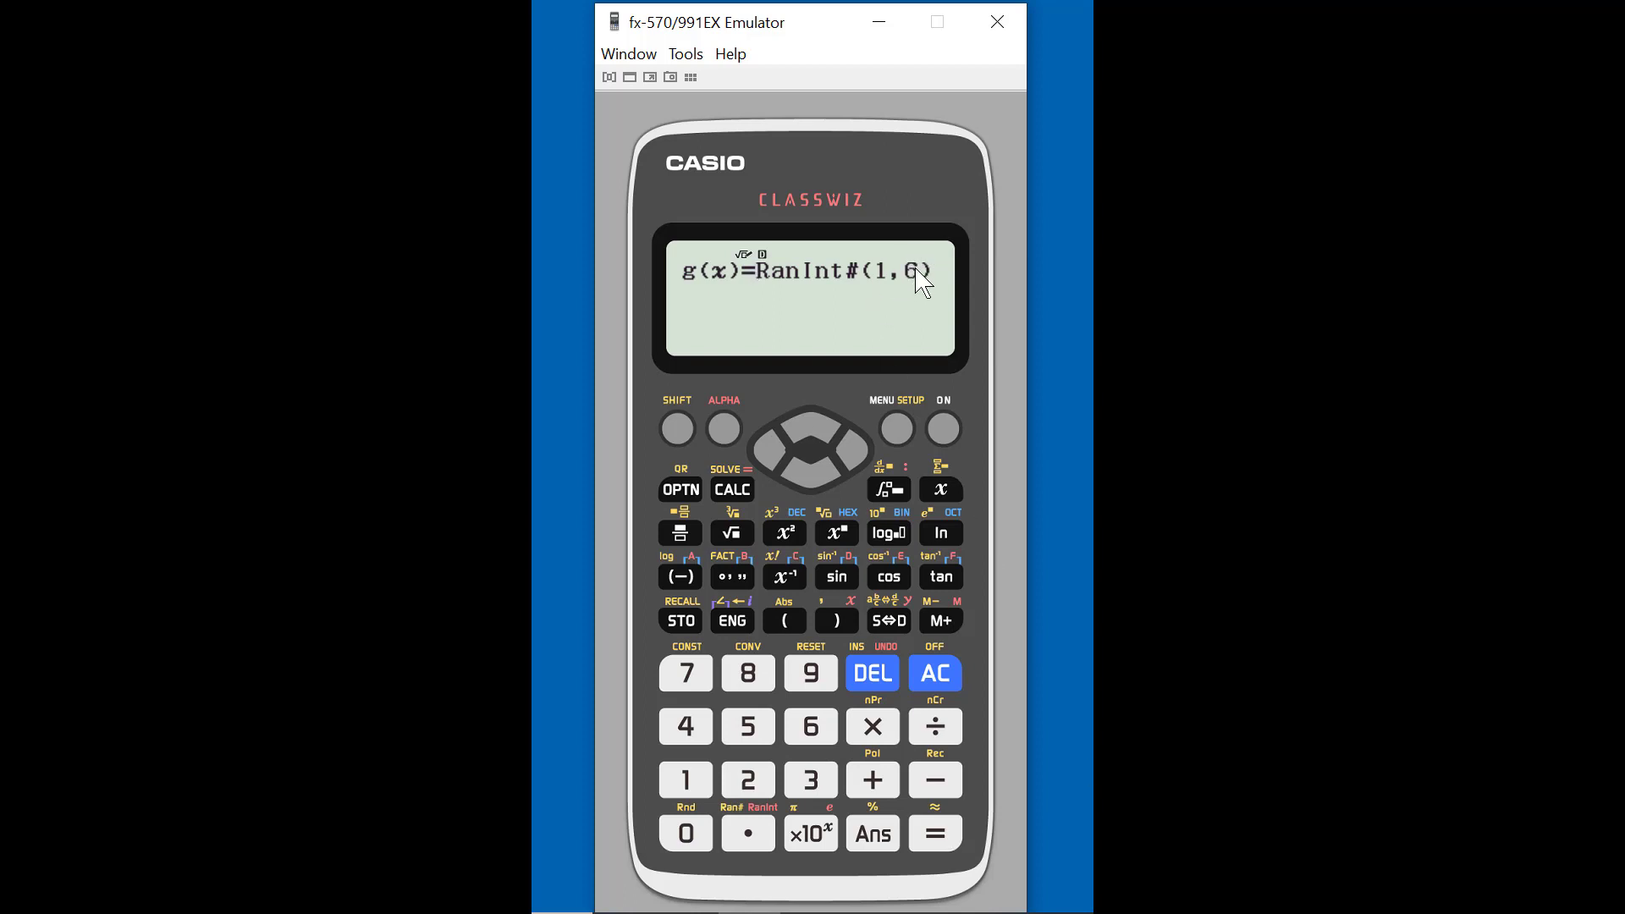
{"action": "left_click", "coordinate": [853, 455]}
{"action": "left_click", "coordinate": [853, 455]}
{"action": "left_click", "coordinate": [854, 455]}
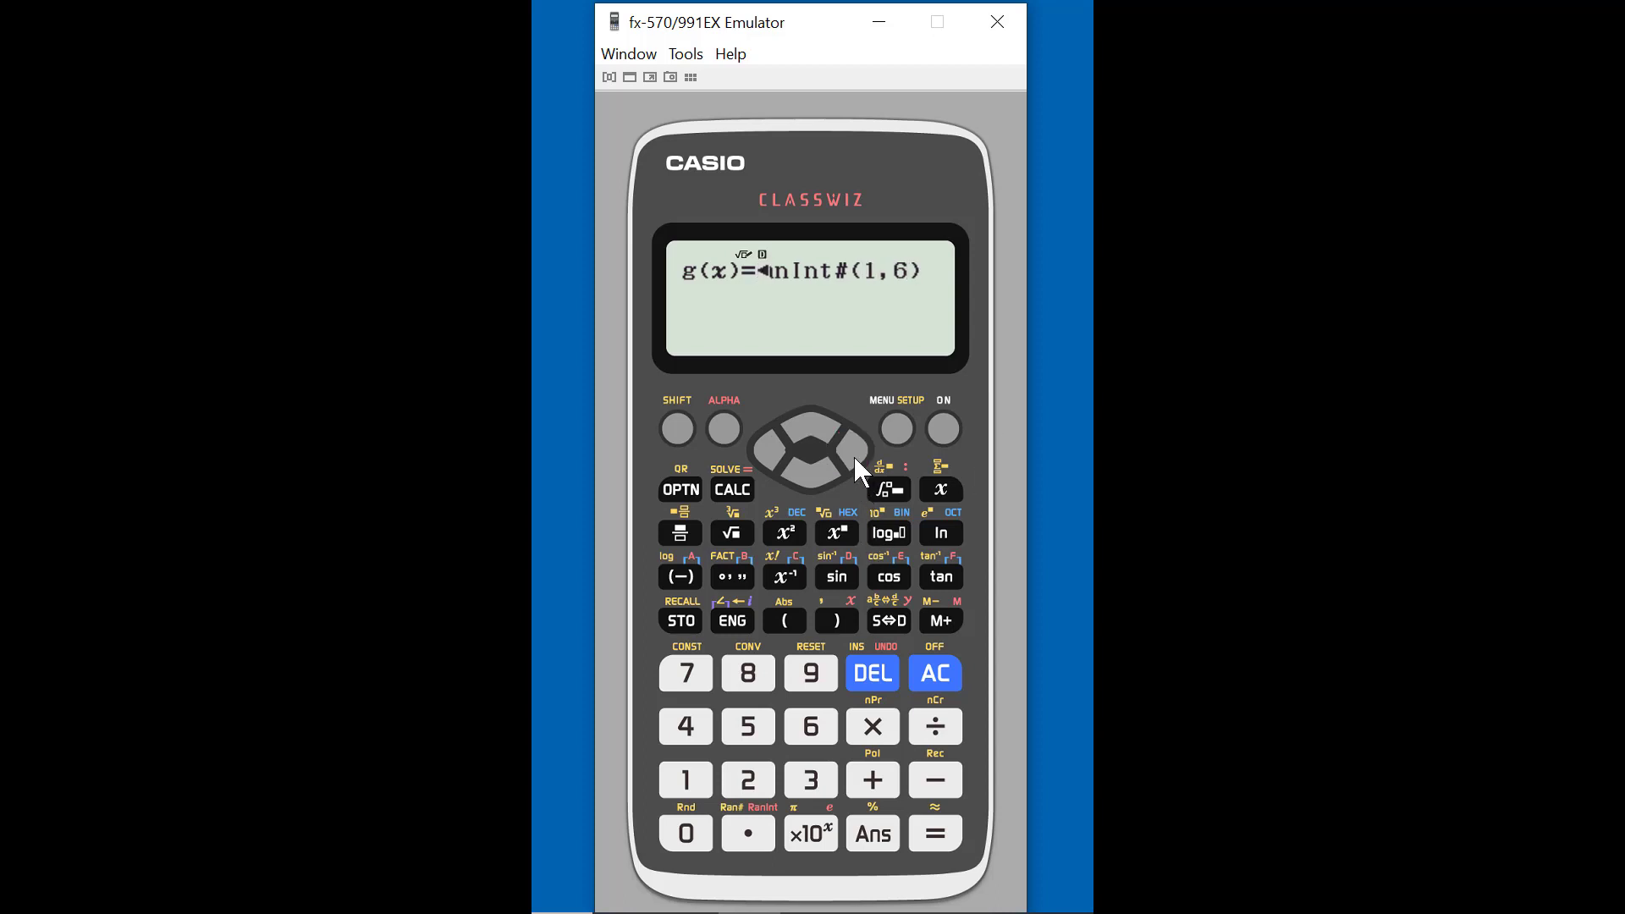
{"action": "key", "text": "BackSpace"}
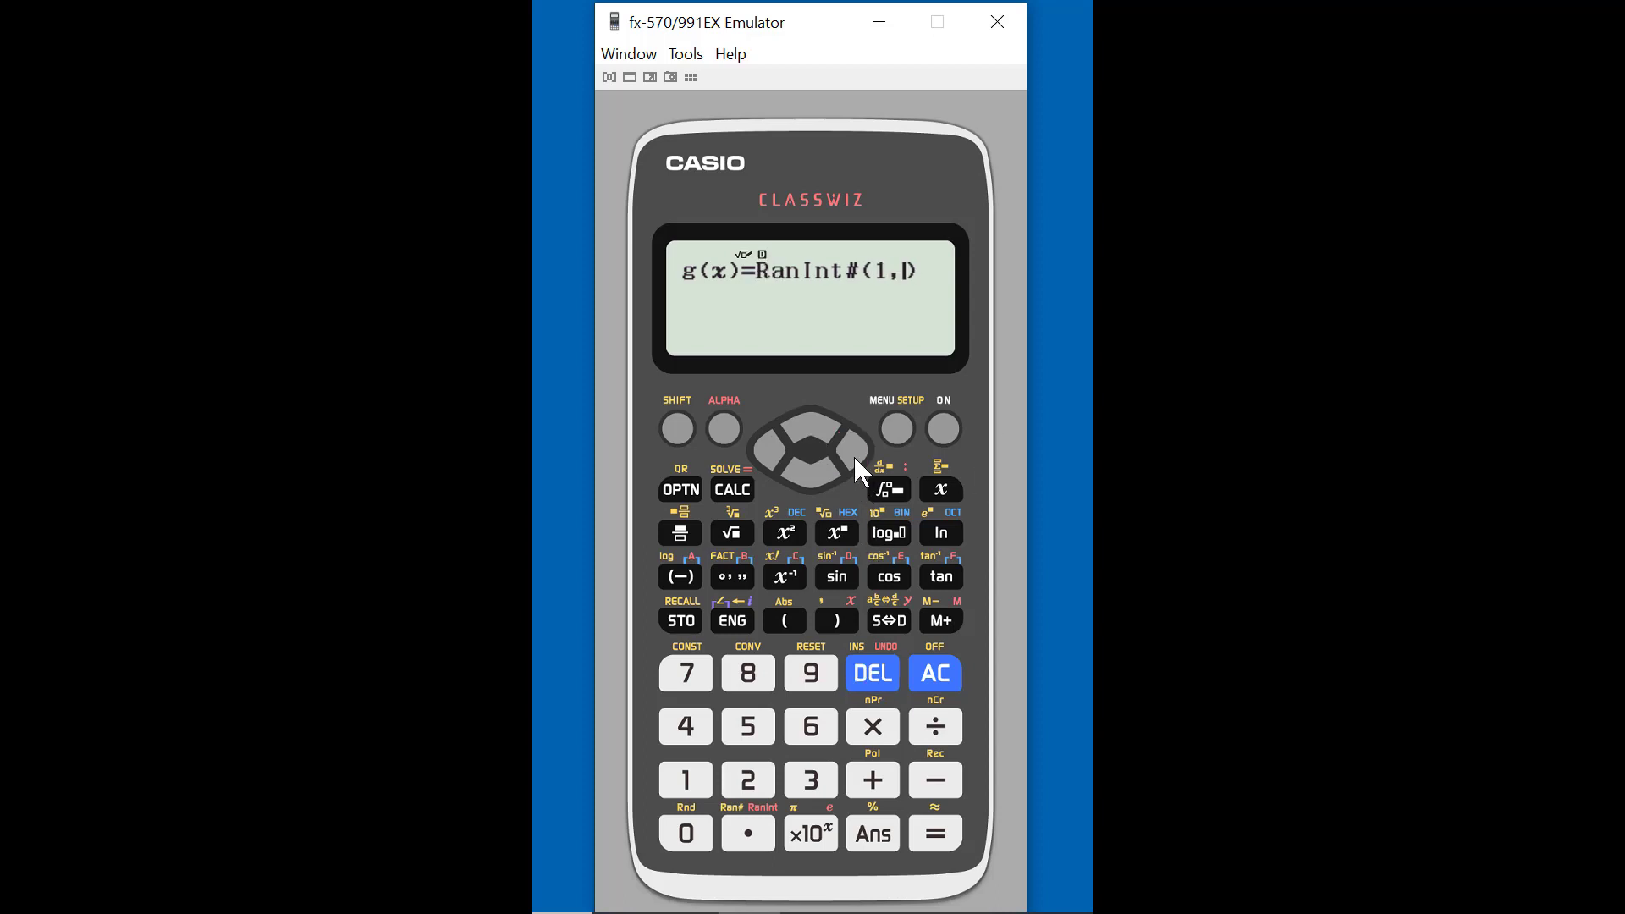
{"action": "type", "text": "4"}
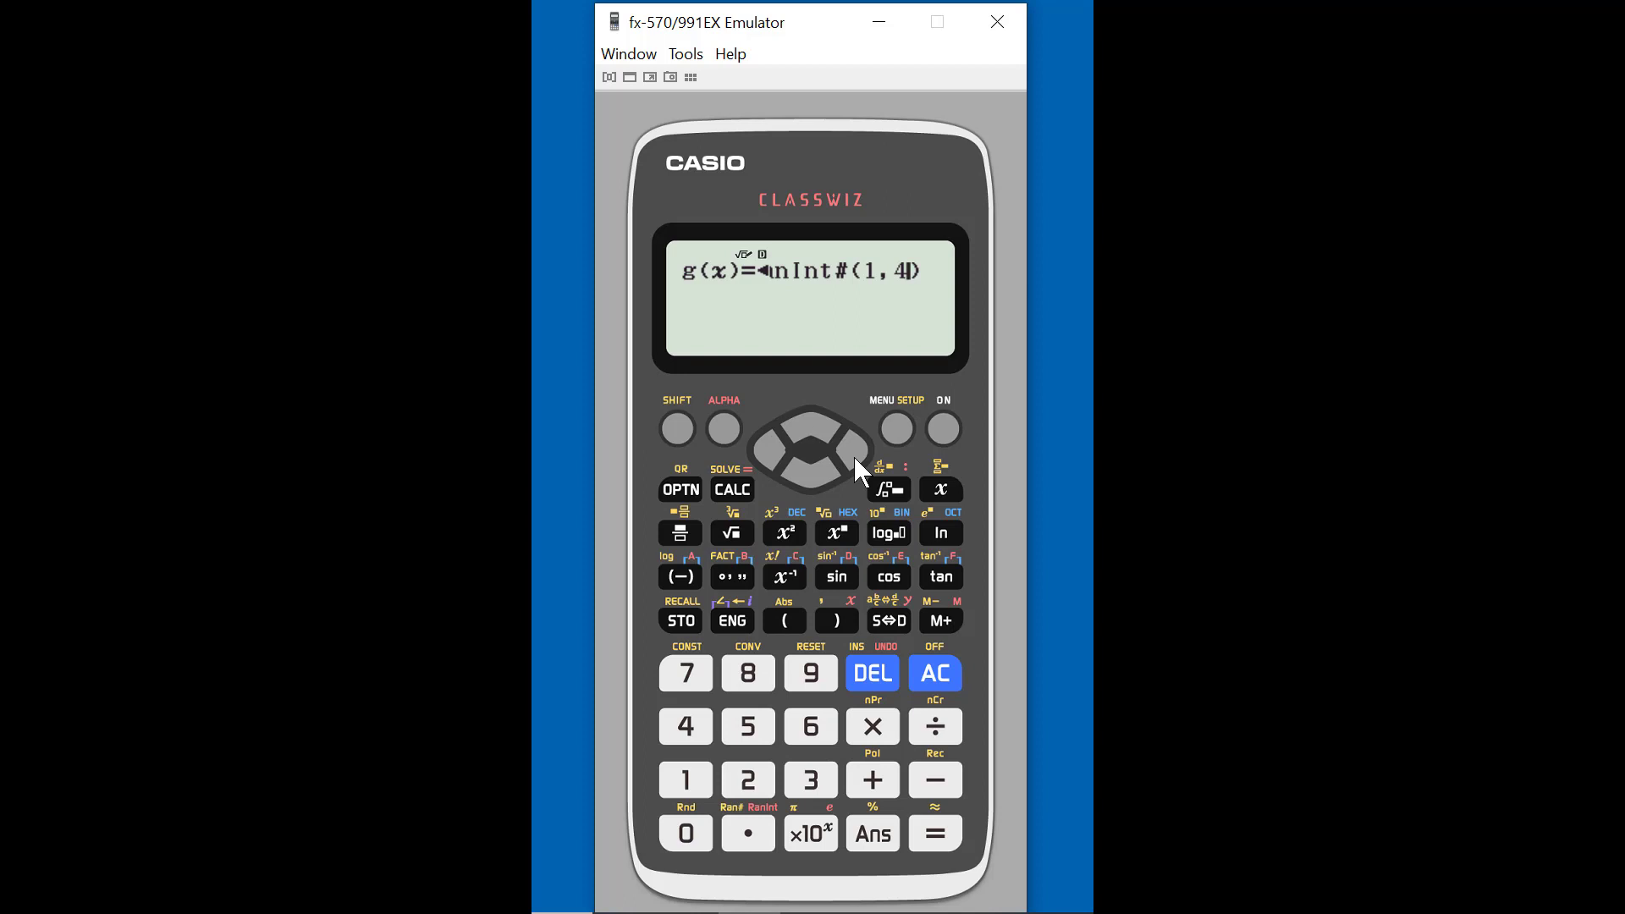
Generate the card table of f(x) ranks and g(x) suits, then scroll down to row 16
{"action": "left_click", "coordinate": [936, 836]}
{"action": "left_click", "coordinate": [936, 837]}
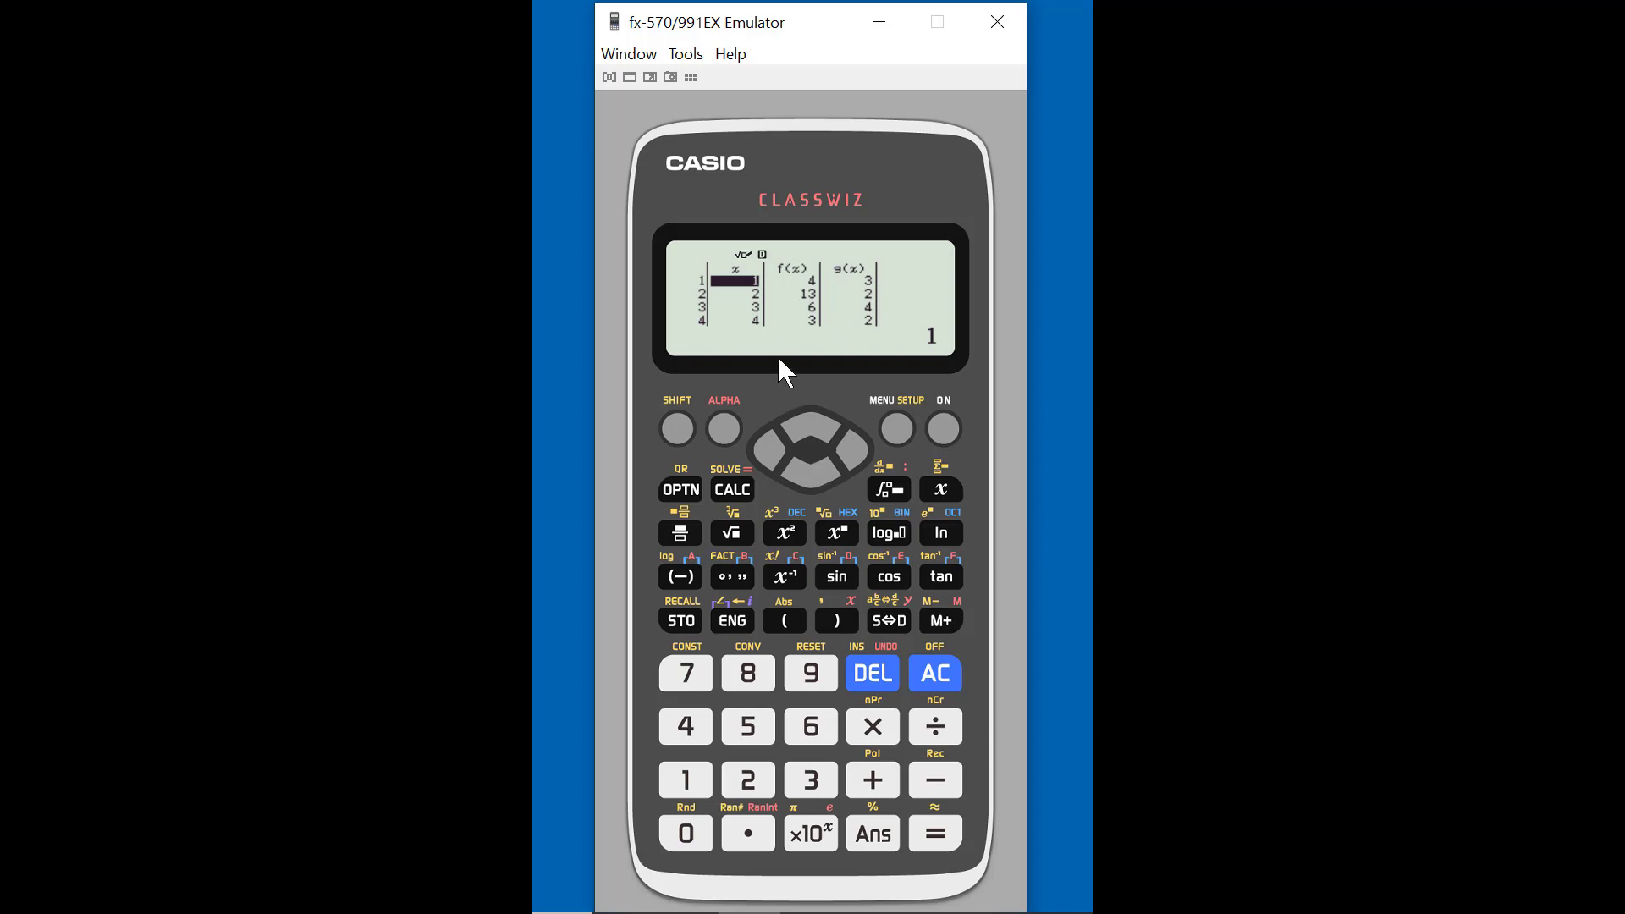
{"action": "left_click", "coordinate": [819, 464]}
{"action": "left_click", "coordinate": [820, 464]}
{"action": "left_click", "coordinate": [818, 461]}
{"action": "left_click", "coordinate": [817, 461]}
{"action": "left_click", "coordinate": [818, 461]}
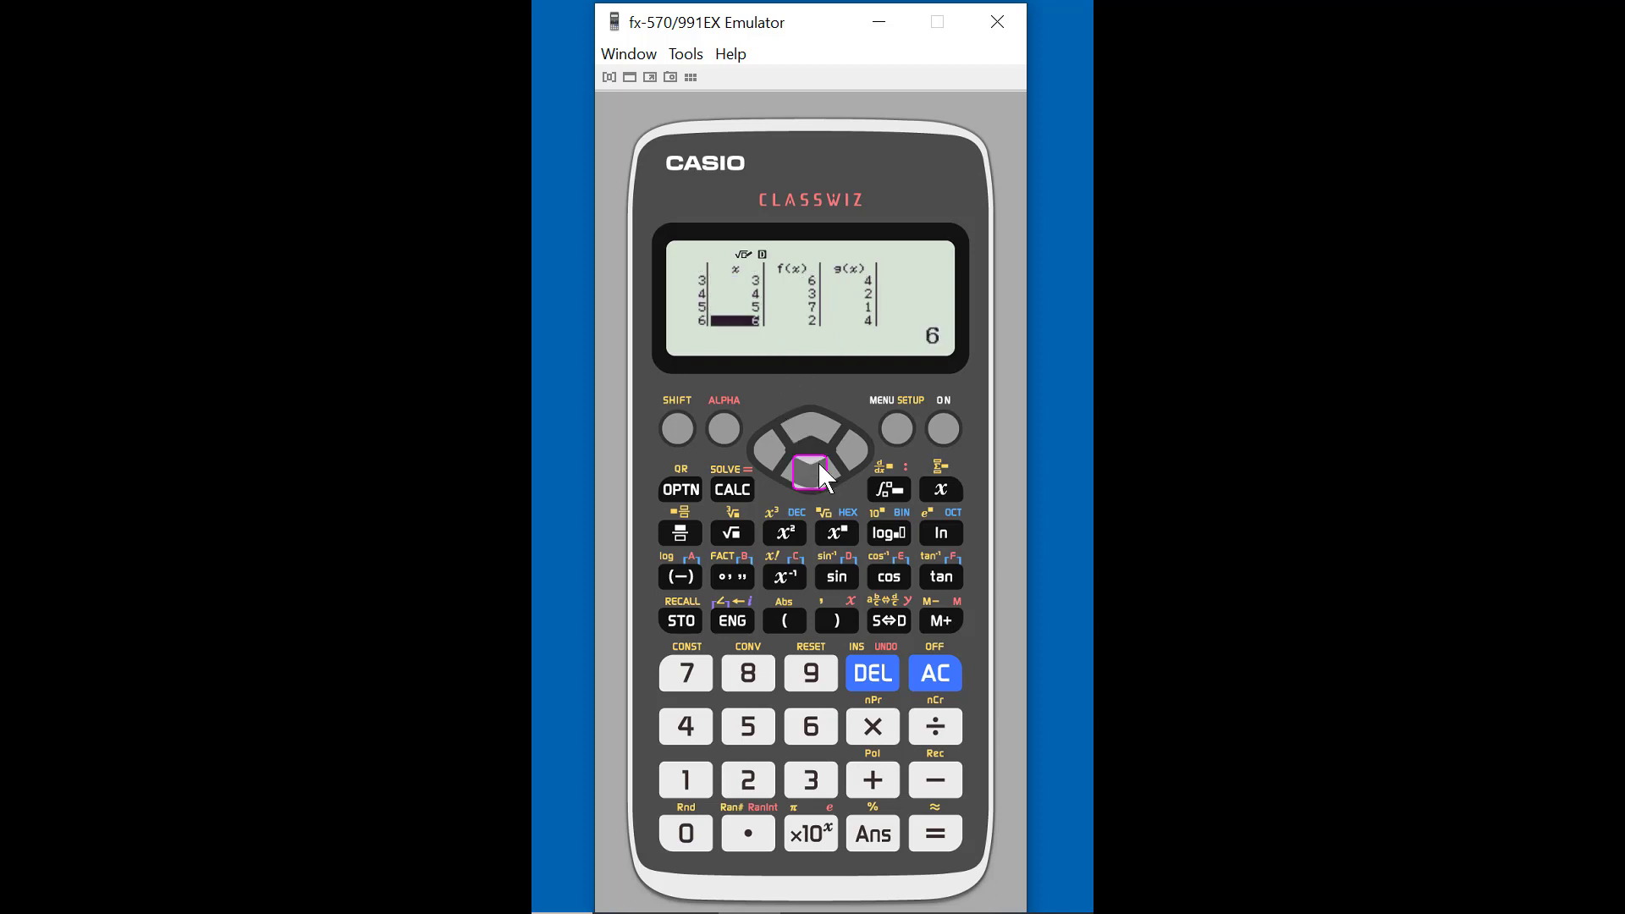
{"action": "left_click", "coordinate": [820, 464]}
{"action": "left_click_drag", "start_coordinate": [820, 464], "coordinate": [819, 464]}
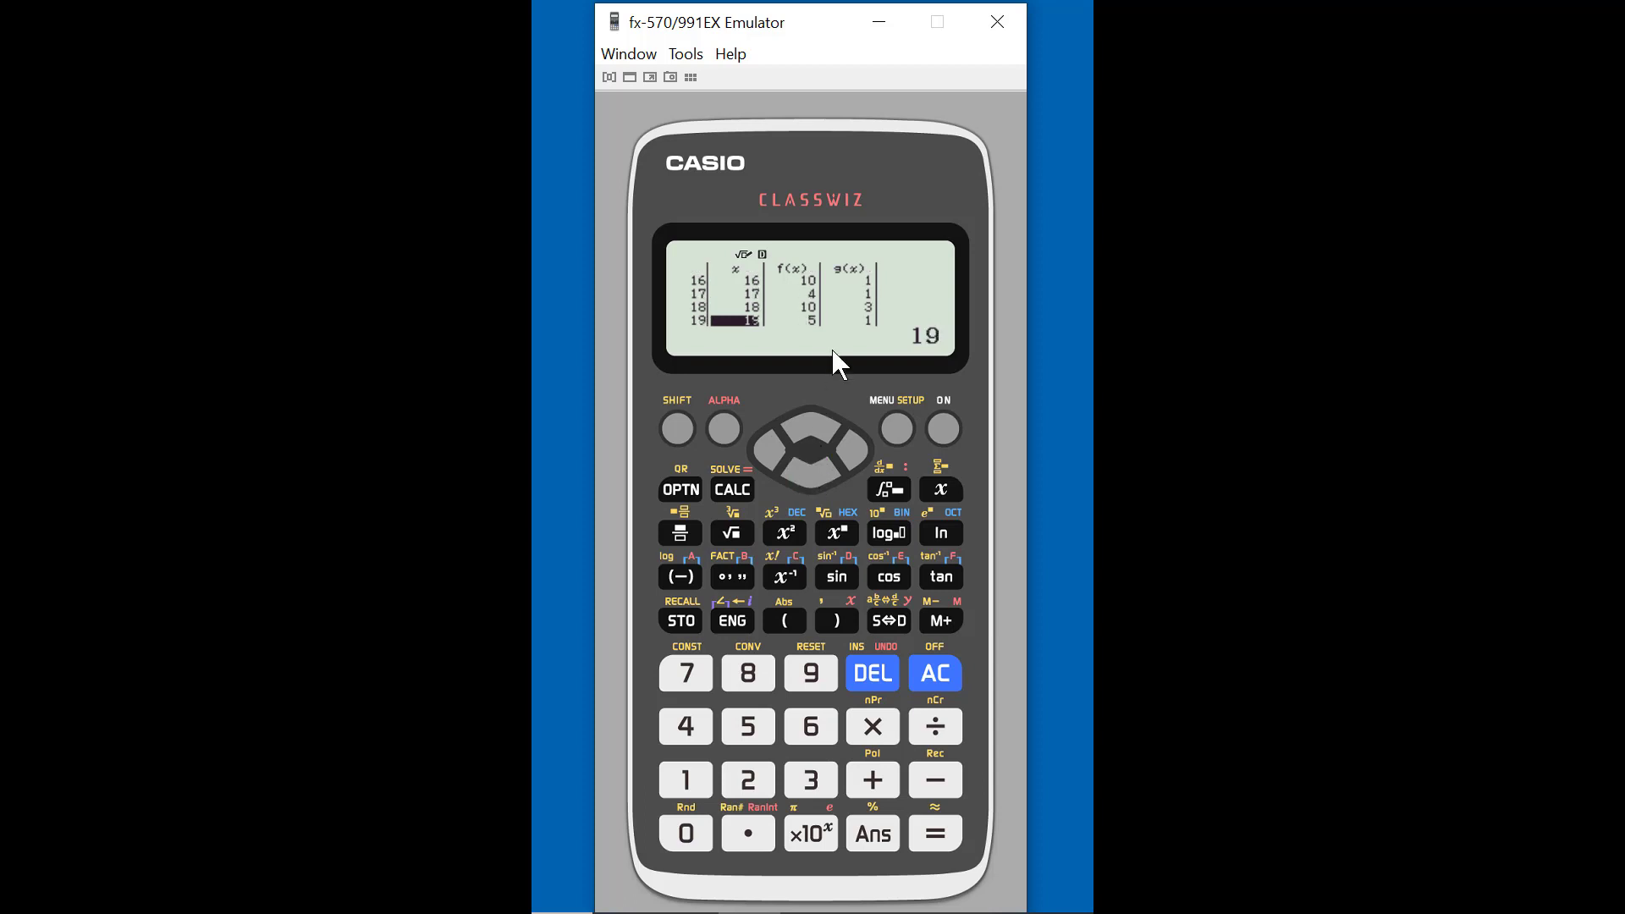